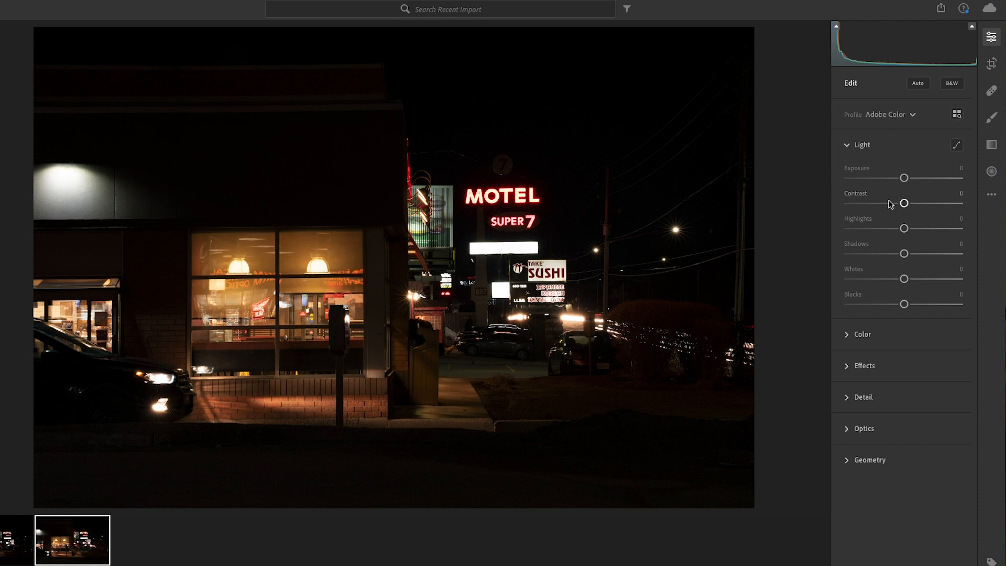
Step: Try Highlights at -50 and Shadows at +100 on the photo, returning both sliders close to zero
{"action": "left_click_drag", "start_coordinate": [904, 229], "coordinate": [998, 259]}
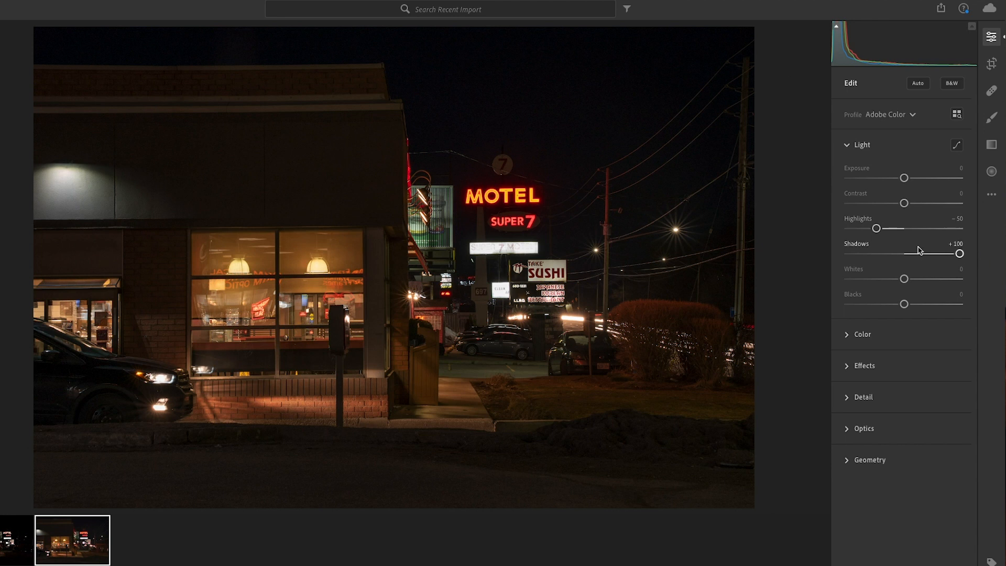
{"action": "left_click_drag", "start_coordinate": [961, 253], "coordinate": [907, 232]}
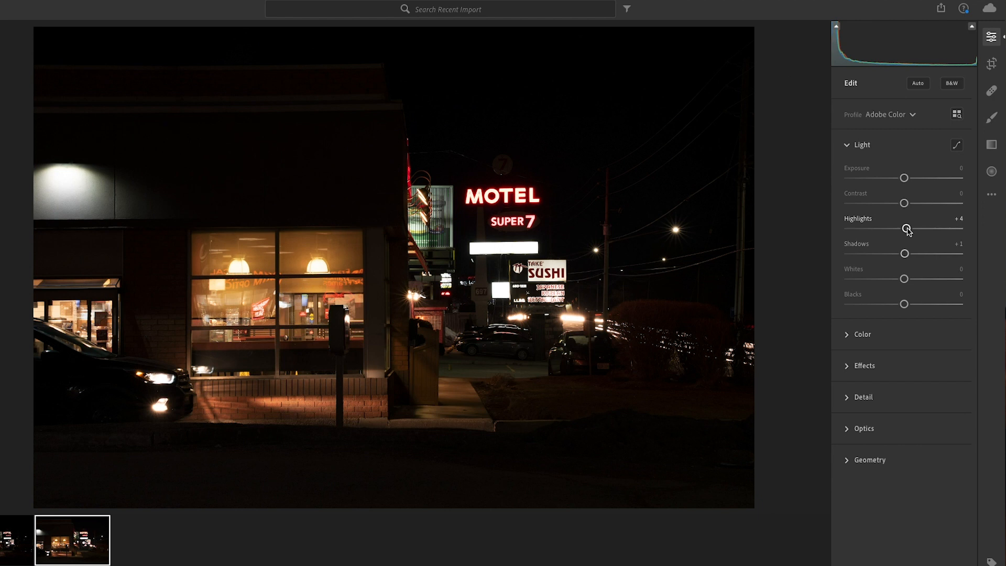
Step: Set Exposure to -0.20, Contrast to +12, Highlights to +2, Shadows to -17 and Blacks to -4, and compare with the original
{"action": "left_click_drag", "start_coordinate": [905, 180], "coordinate": [913, 207]}
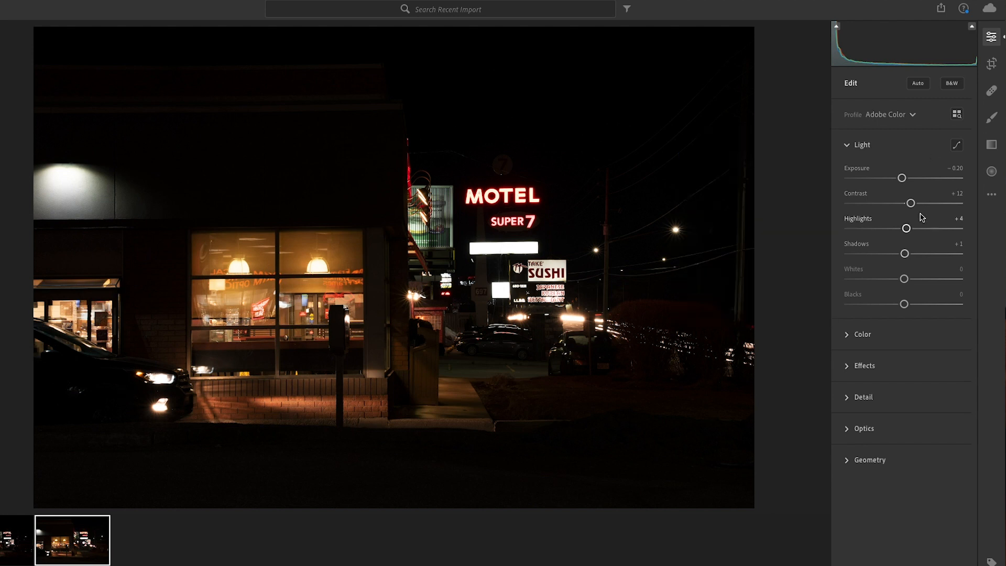
{"action": "left_click_drag", "start_coordinate": [908, 233], "coordinate": [896, 234]}
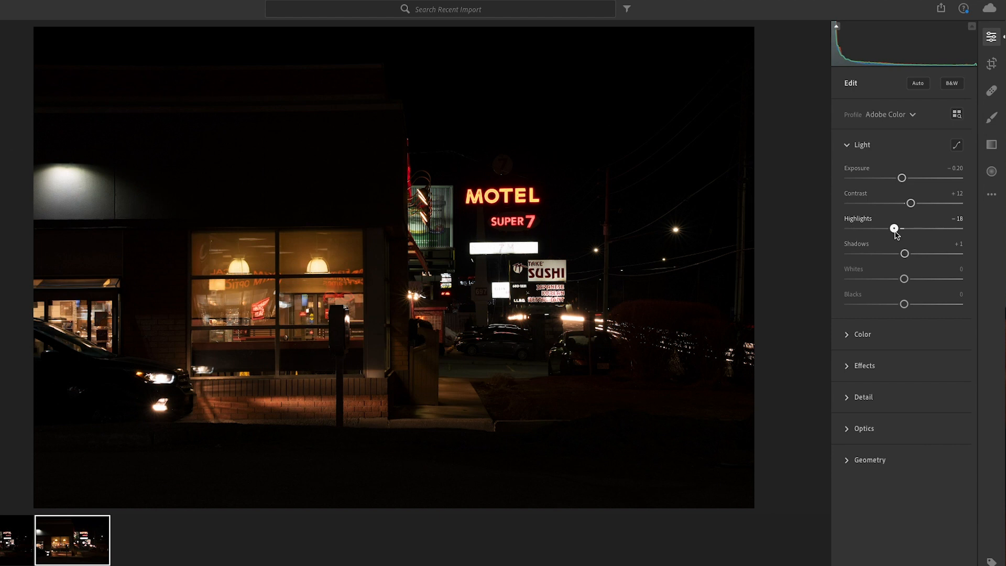
{"action": "mouse_move", "coordinate": [895, 235]}
{"action": "left_mouse_down"}
{"action": "mouse_move", "coordinate": [905, 233]}
{"action": "mouse_move", "coordinate": [896, 235]}
{"action": "left_mouse_up"}
{"action": "left_click_drag", "start_coordinate": [896, 234], "coordinate": [896, 257]}
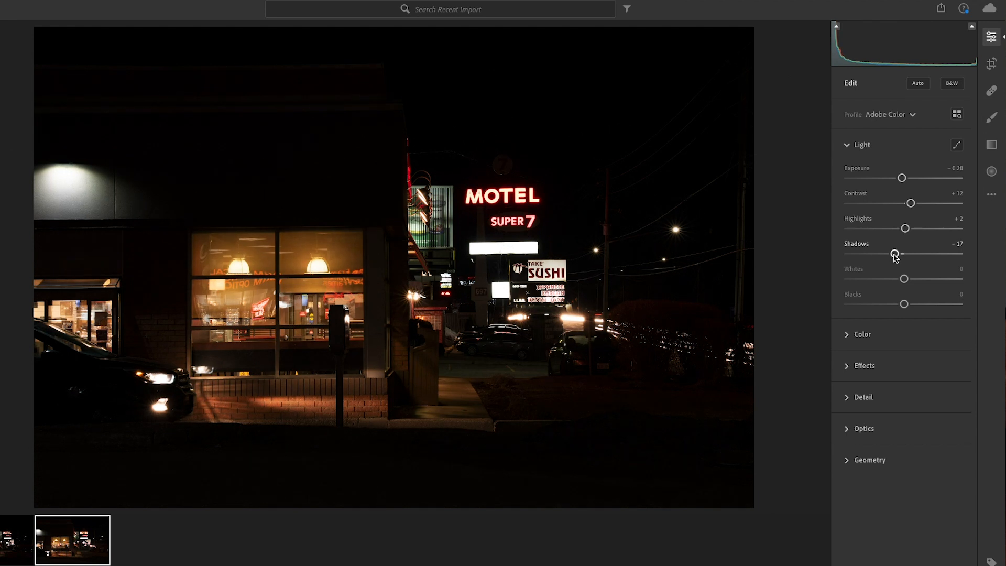
{"action": "left_click_drag", "start_coordinate": [905, 305], "coordinate": [902, 307]}
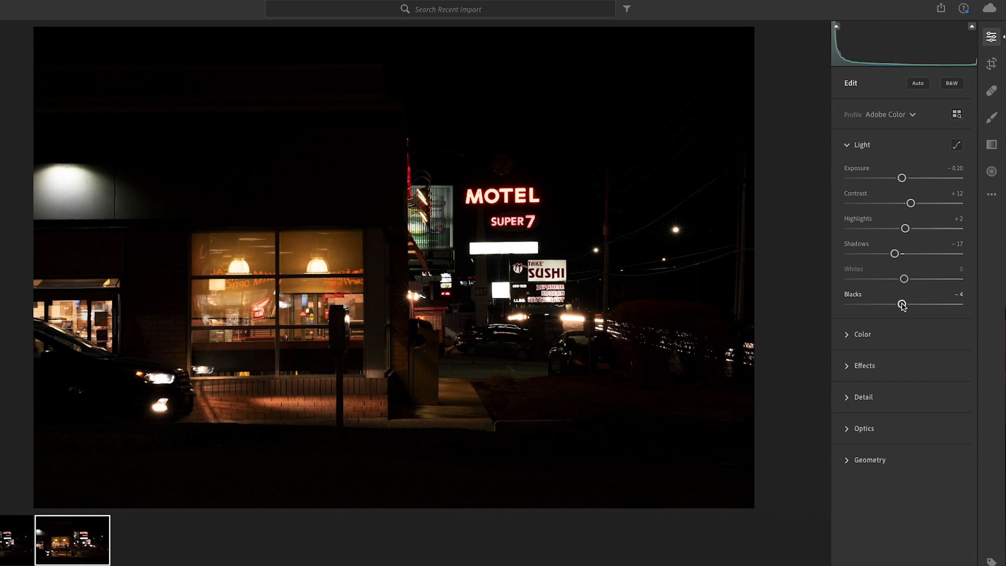
{"action": "key", "text": "backslash"}
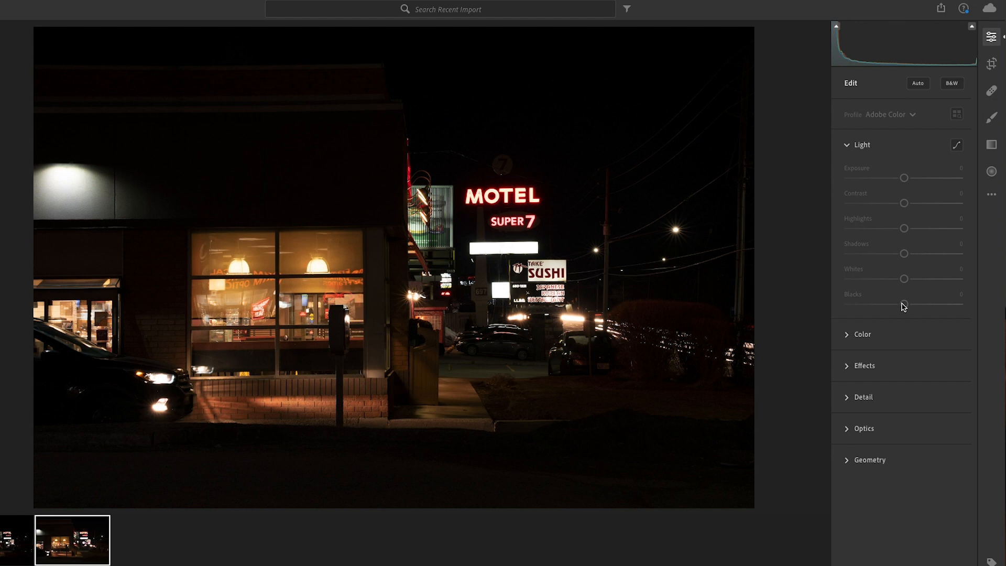
{"action": "key", "text": "backslash"}
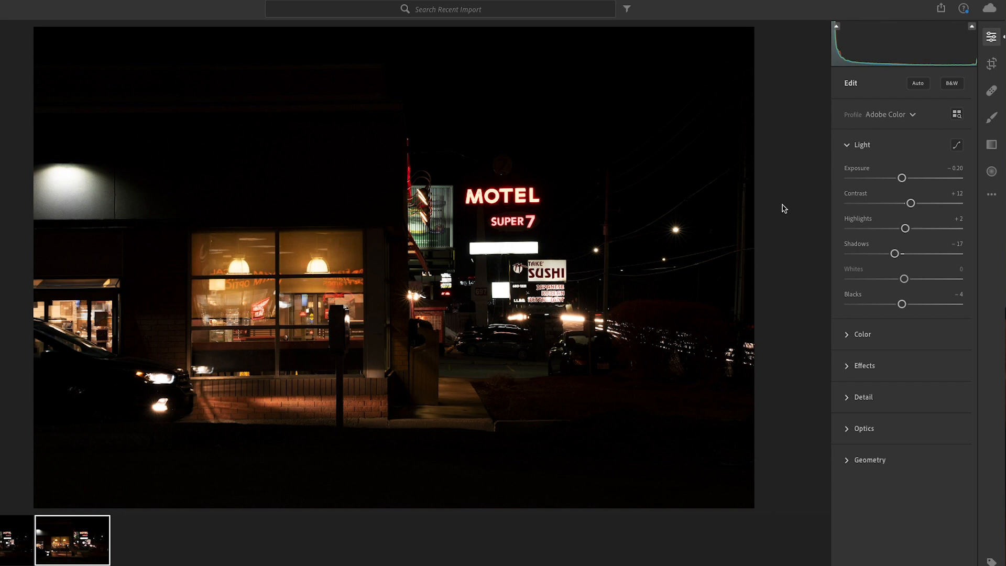
Step: Raise the tone curve's Shadows region to +16 with target adjustment on the dark foreground of the photo
{"action": "left_click", "coordinate": [958, 147]}
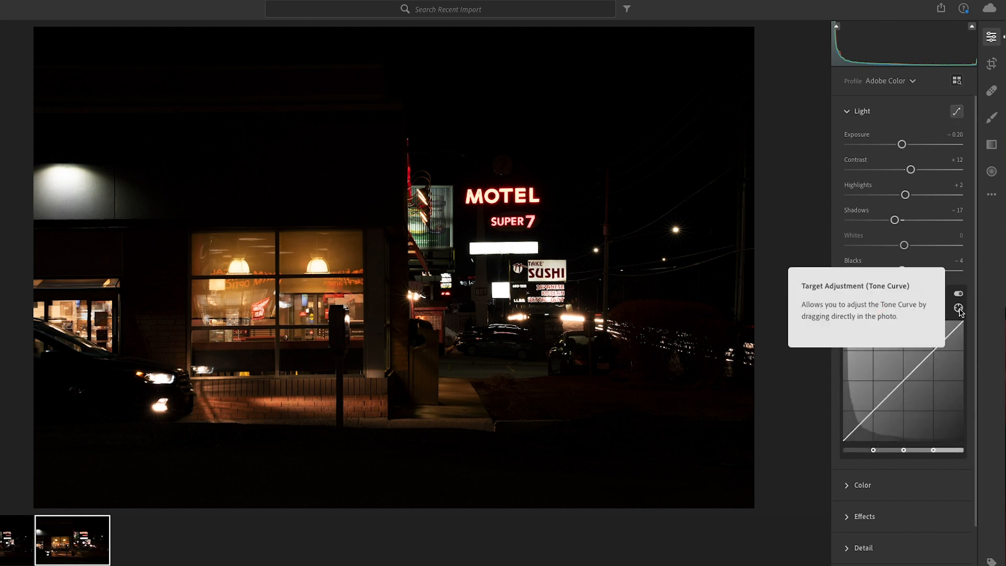
{"action": "left_click", "coordinate": [959, 309]}
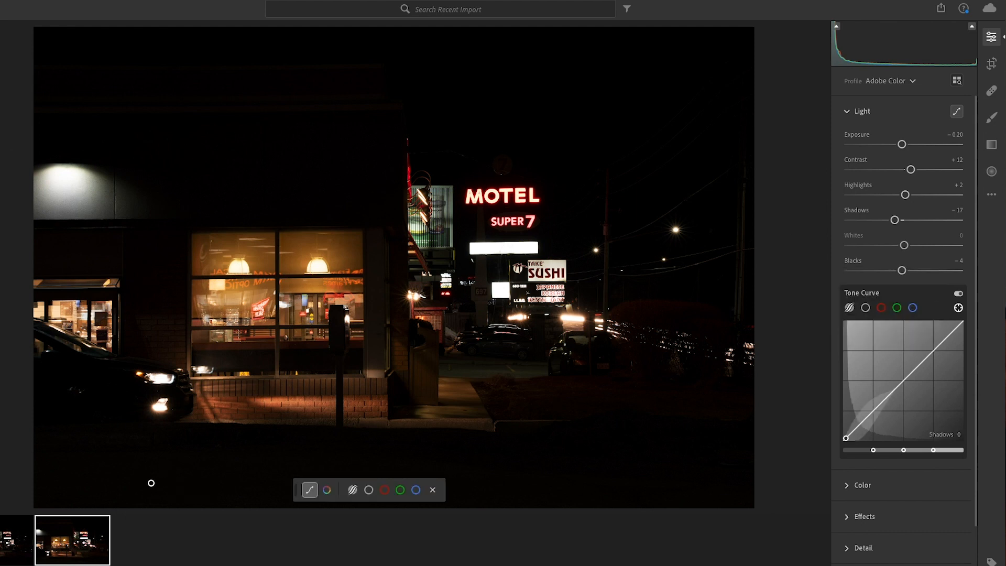
{"action": "mouse_move", "coordinate": [154, 482]}
{"action": "left_mouse_down"}
{"action": "mouse_move", "coordinate": [169, 481]}
{"action": "mouse_move", "coordinate": [160, 482]}
{"action": "left_mouse_up"}
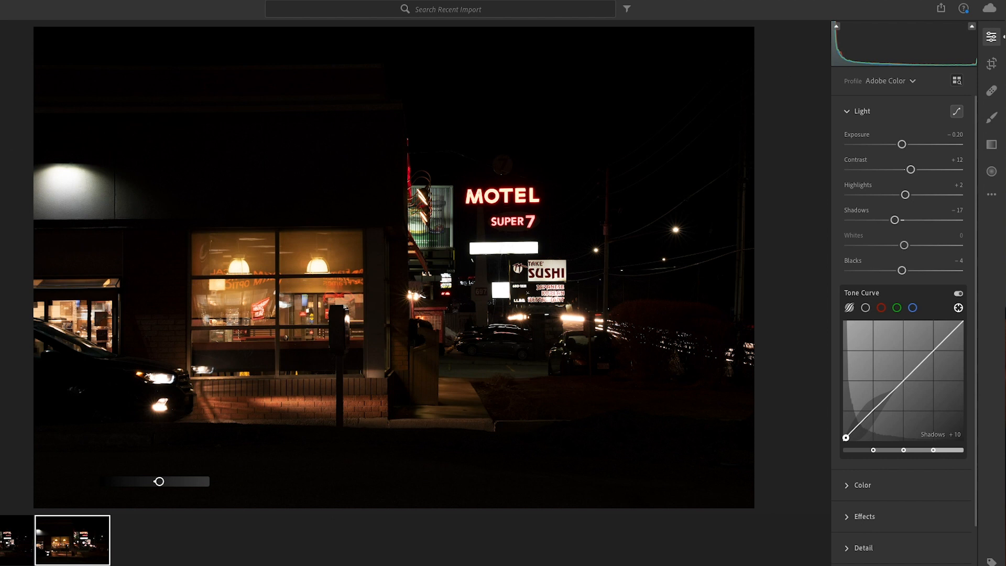
{"action": "left_click_drag", "start_coordinate": [159, 482], "coordinate": [155, 481]}
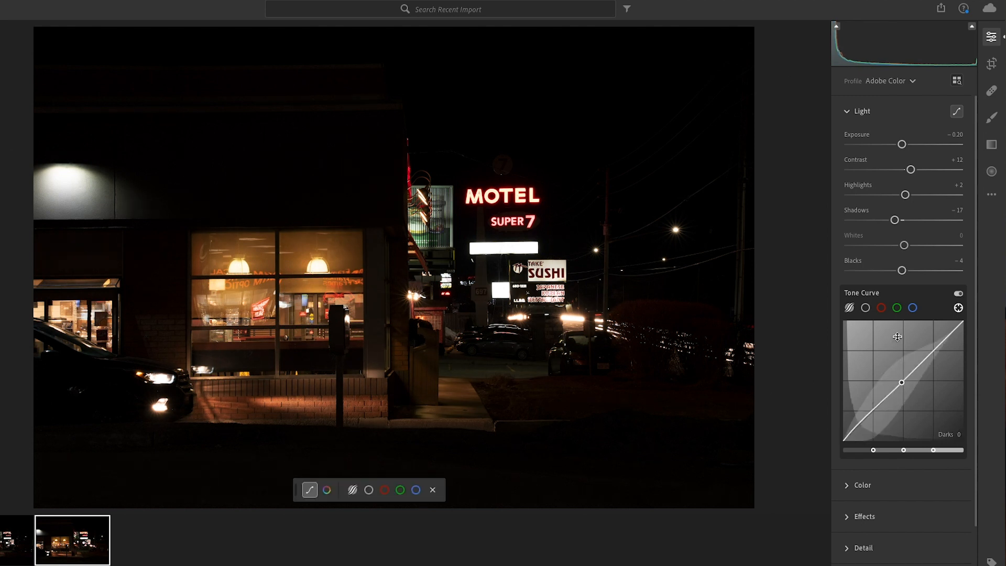
Step: Set Blacks to -8, close the tone curve and compare the edit with the original photo
{"action": "left_click_drag", "start_coordinate": [903, 271], "coordinate": [891, 274]}
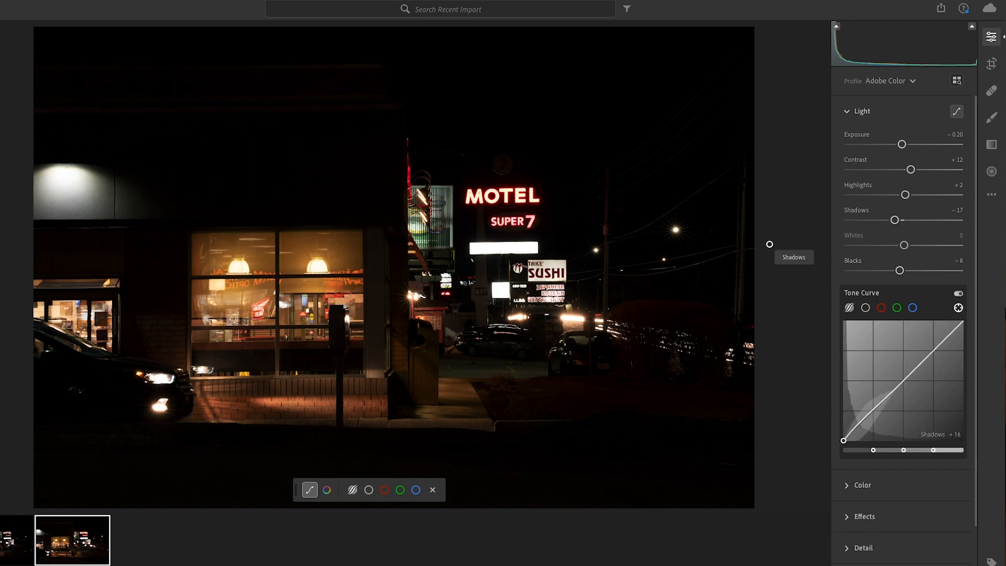
{"action": "left_click", "coordinate": [957, 111]}
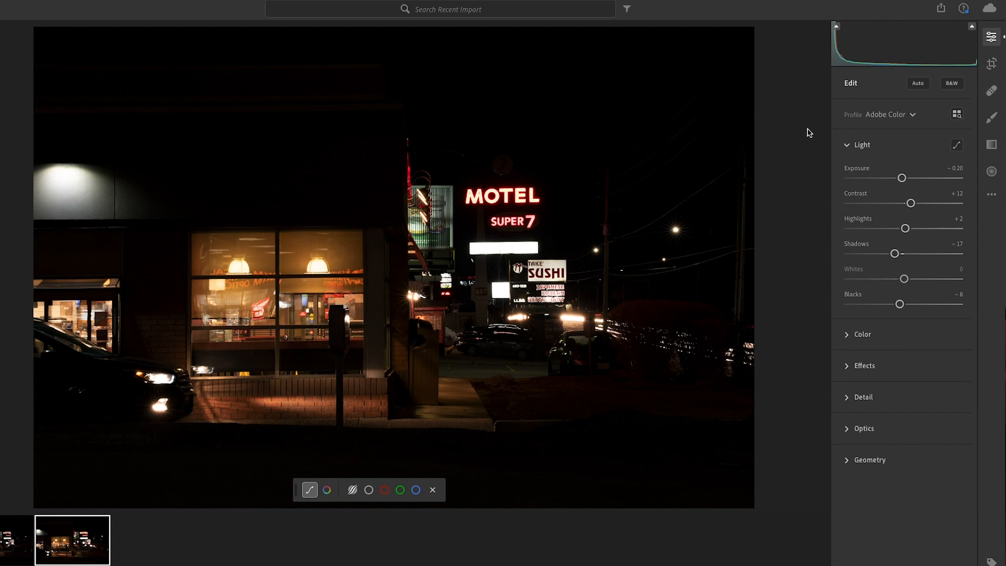
{"action": "key", "text": "backslash"}
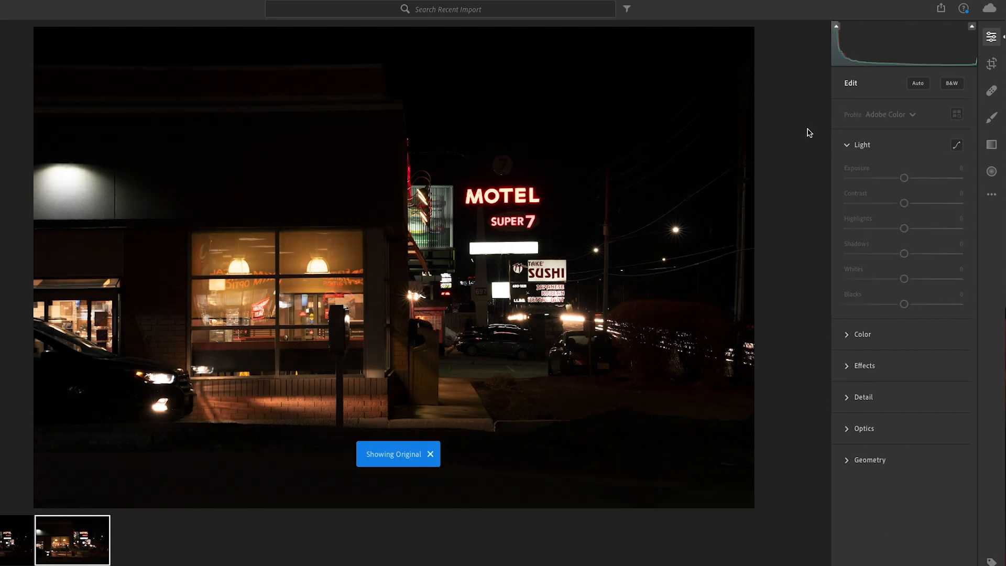
{"action": "key", "text": "backslash"}
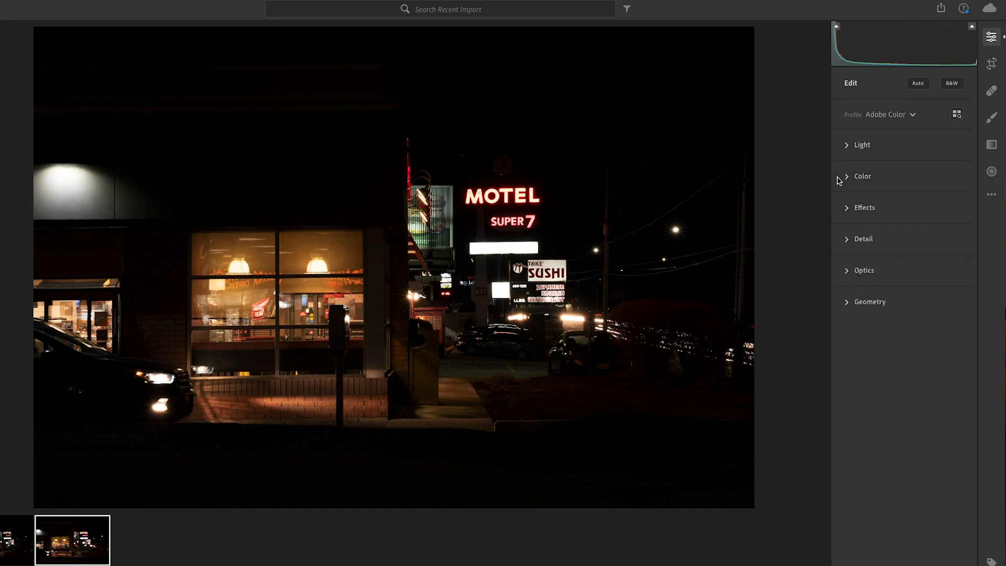
Step: Set the overall Saturation to -13 and, in the Color Mixer, orange Saturation to -22 and orange Luminance to +13
{"action": "left_click", "coordinate": [848, 176]}
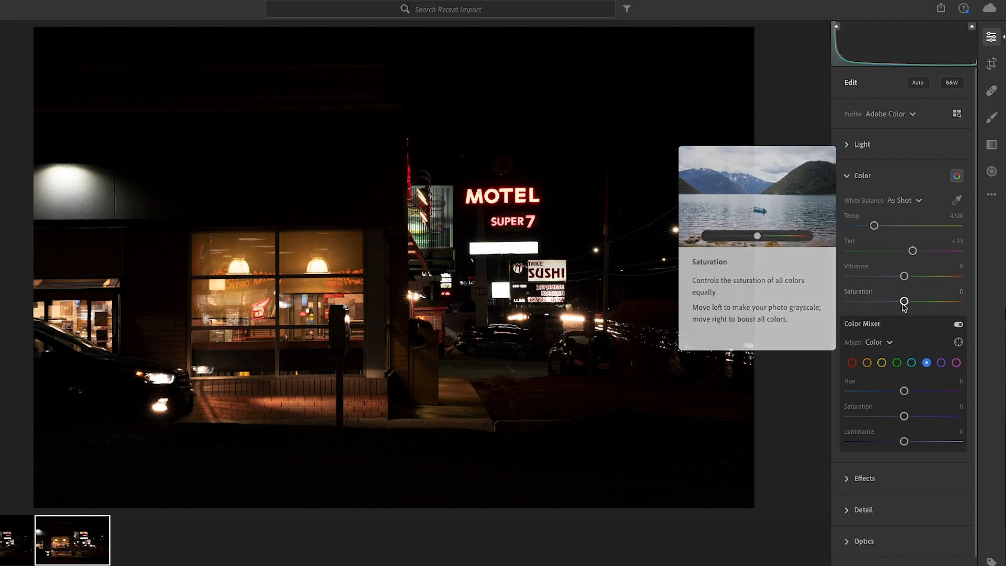
{"action": "left_click_drag", "start_coordinate": [904, 301], "coordinate": [898, 303]}
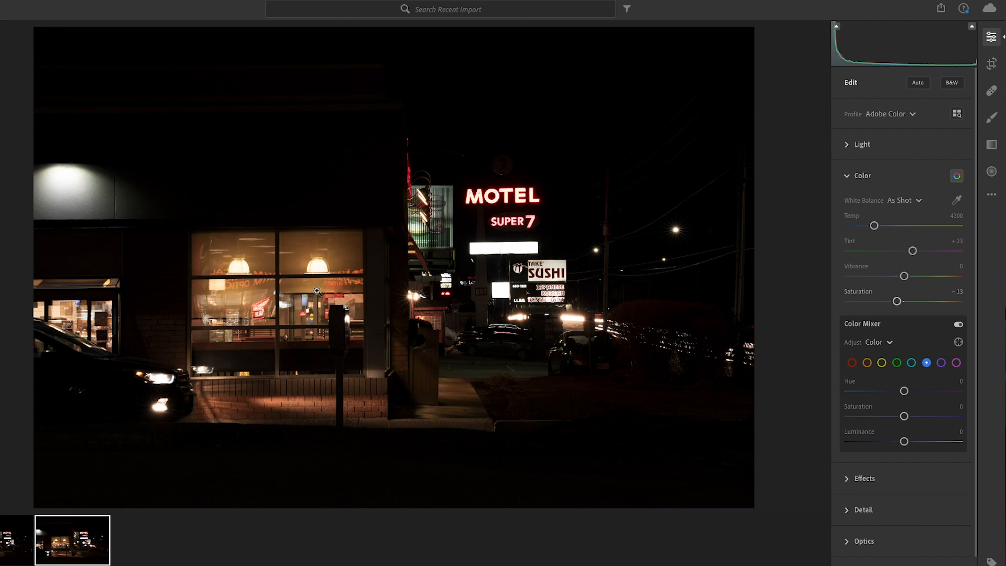
{"action": "left_click", "coordinate": [867, 363]}
{"action": "left_click_drag", "start_coordinate": [905, 419], "coordinate": [886, 447]}
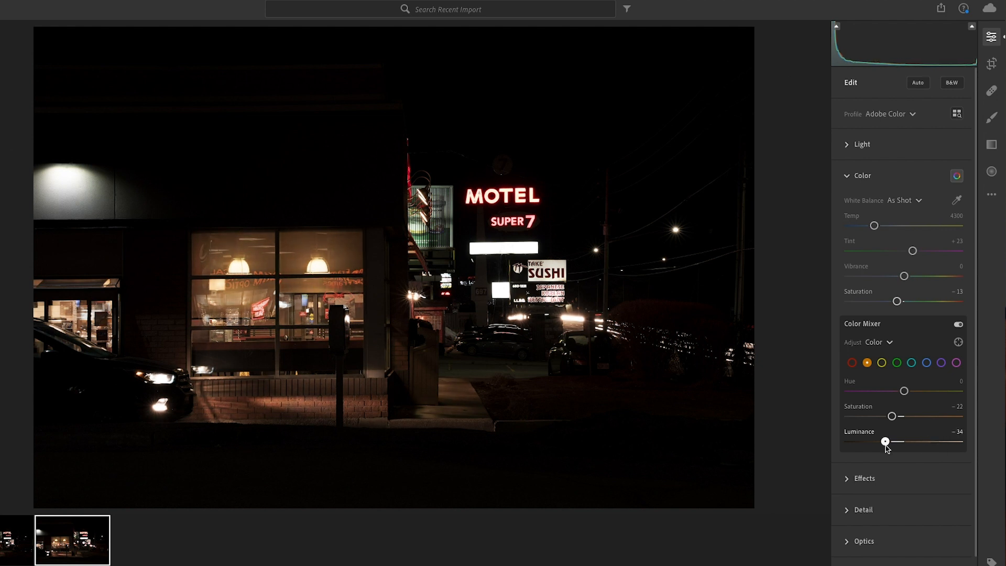
{"action": "left_click_drag", "start_coordinate": [886, 448], "coordinate": [913, 452]}
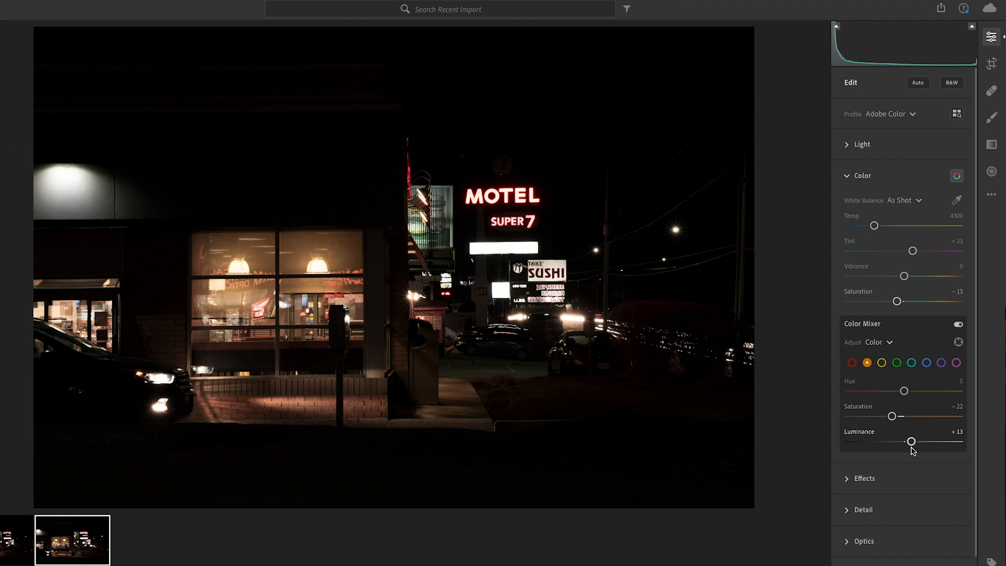
Step: In the Color Mixer, set red Saturation to +39 and Luminance to +20, and adjust the red Hue
{"action": "left_click", "coordinate": [851, 363]}
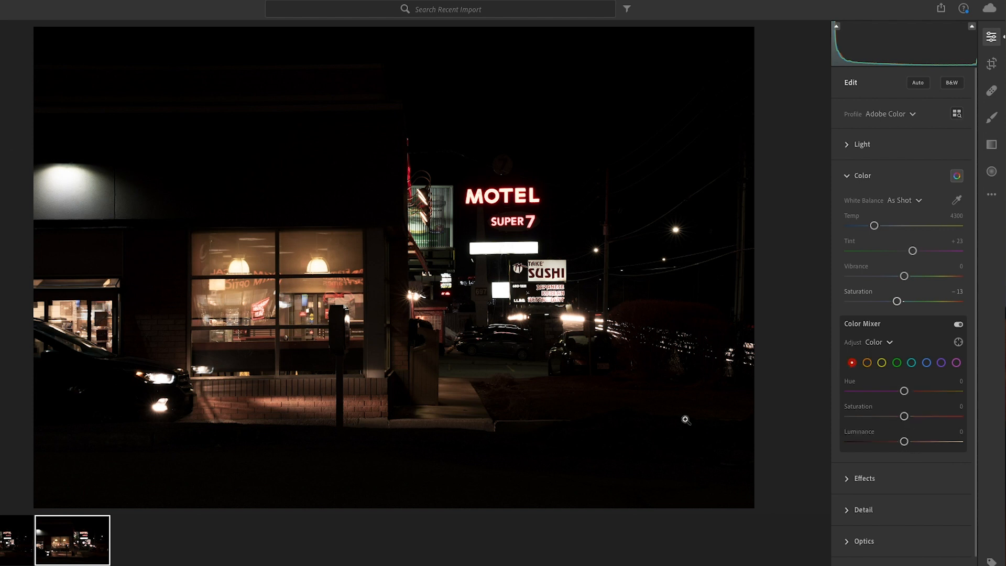
{"action": "left_click_drag", "start_coordinate": [906, 417], "coordinate": [904, 449]}
{"action": "mouse_move", "coordinate": [904, 449]}
{"action": "left_mouse_down"}
{"action": "mouse_move", "coordinate": [878, 450]}
{"action": "mouse_move", "coordinate": [916, 450]}
{"action": "left_mouse_up"}
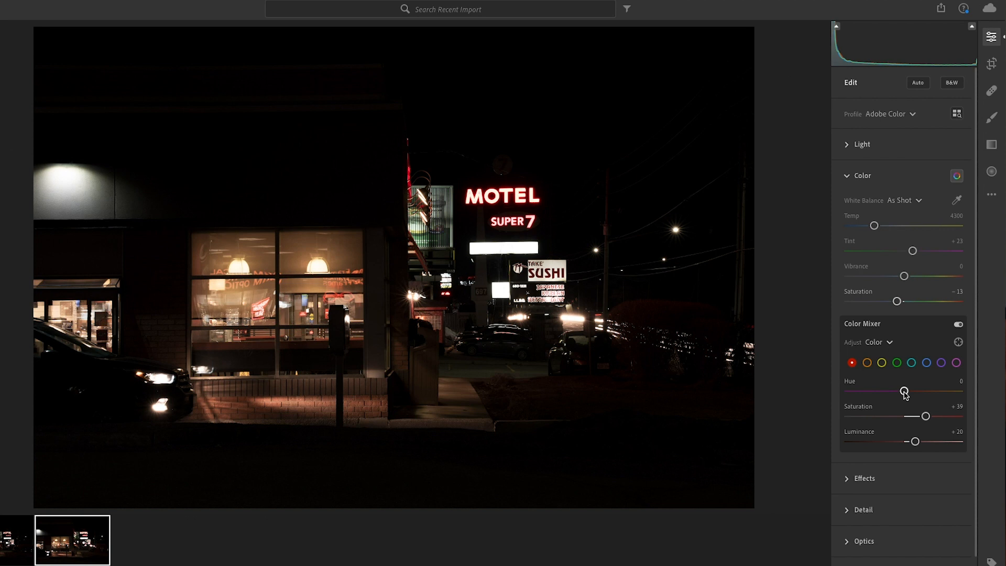
{"action": "left_click_drag", "start_coordinate": [904, 392], "coordinate": [953, 420]}
{"action": "left_click", "coordinate": [852, 180]}
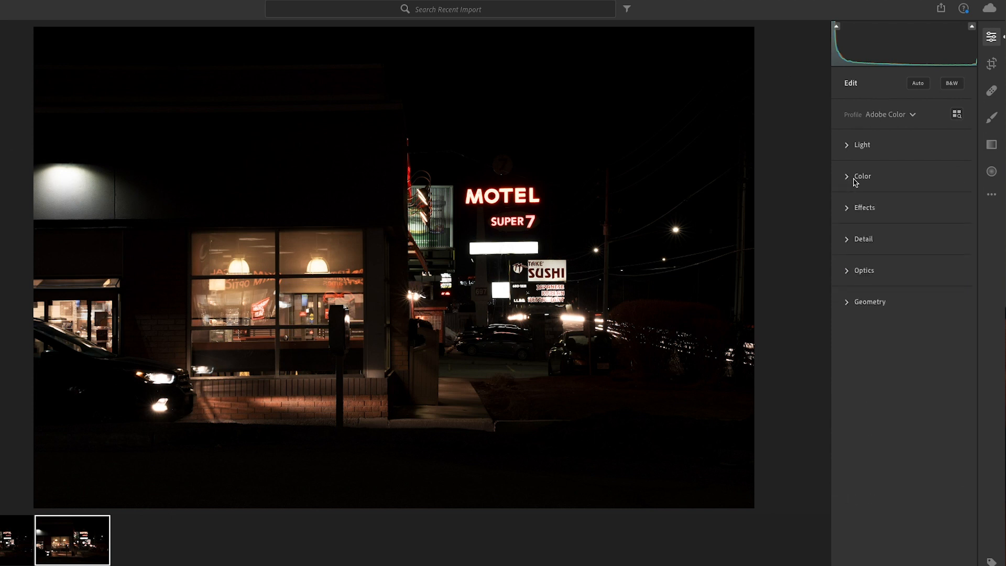
Step: Add Grain of 26 to the photo, raising its roughness and slightly reducing its size
{"action": "left_click", "coordinate": [849, 209]}
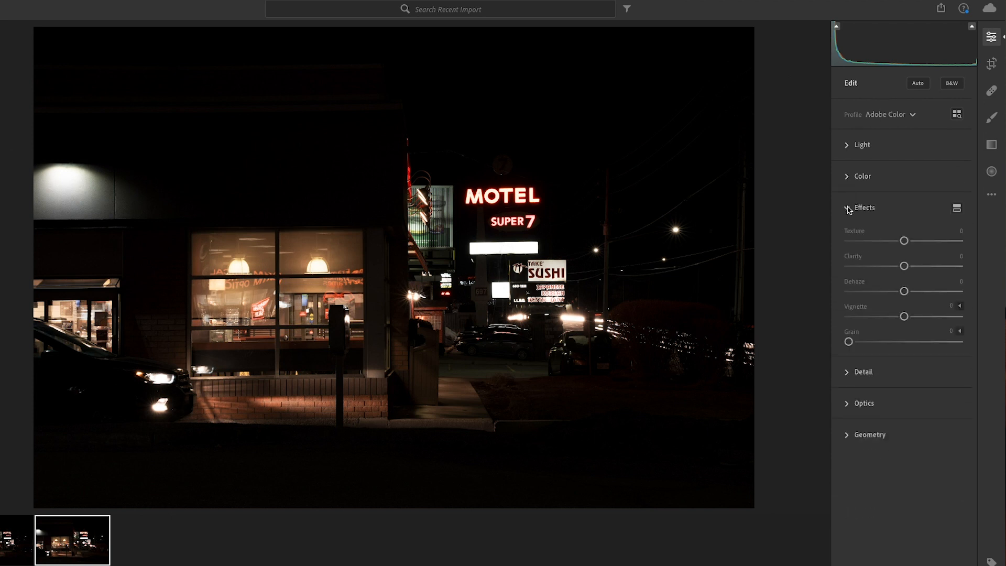
{"action": "left_click_drag", "start_coordinate": [849, 343], "coordinate": [877, 344]}
{"action": "left_click", "coordinate": [960, 333]}
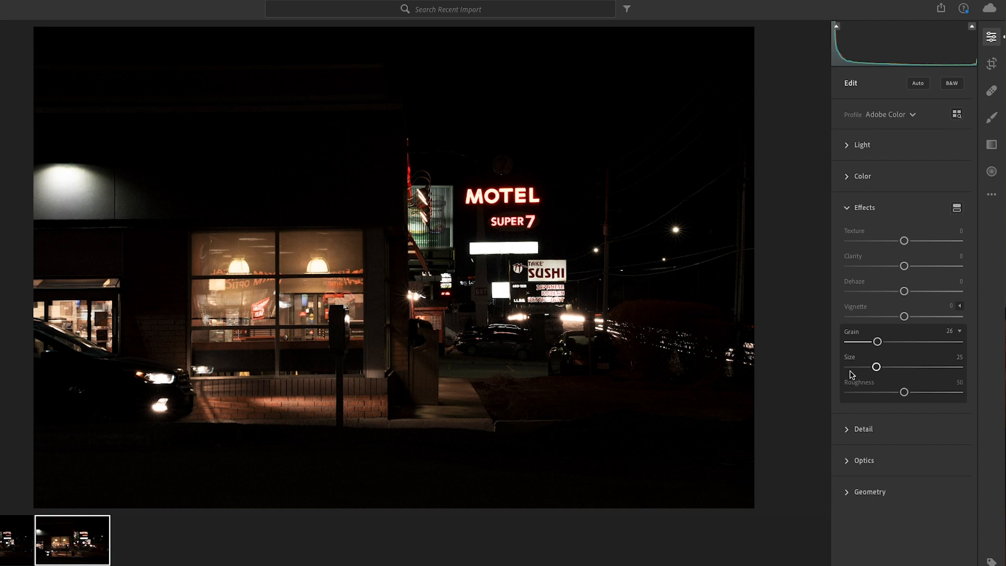
{"action": "left_click_drag", "start_coordinate": [877, 369], "coordinate": [925, 393]}
{"action": "left_click_drag", "start_coordinate": [881, 367], "coordinate": [867, 369]}
Step: Increase Noise Reduction slightly and adjust Color Noise Reduction in the detail settings
{"action": "left_click", "coordinate": [846, 430]}
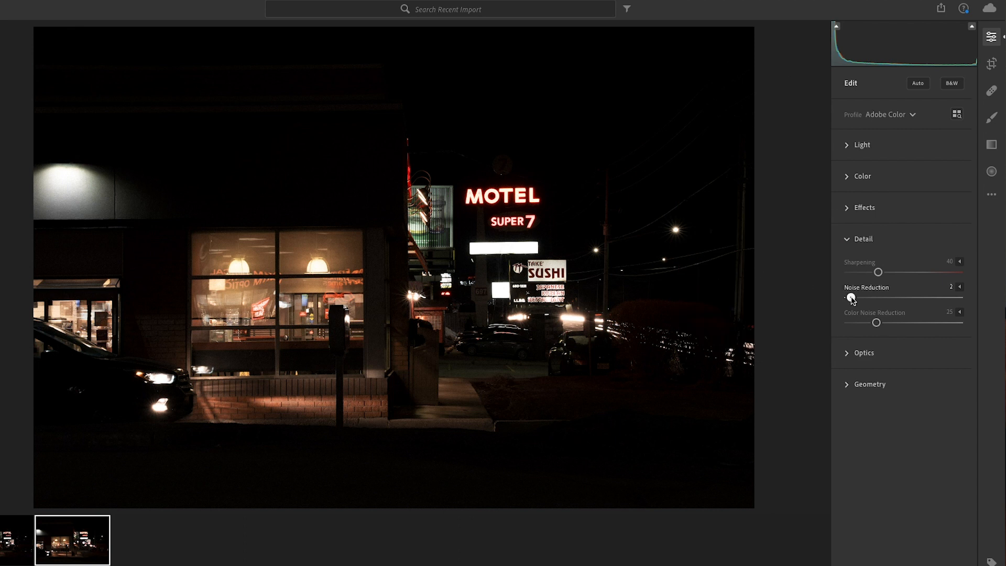
{"action": "left_click_drag", "start_coordinate": [849, 298], "coordinate": [867, 298]}
{"action": "left_click_drag", "start_coordinate": [877, 324], "coordinate": [868, 300]}
{"action": "left_click", "coordinate": [843, 241]}
Step: Rotate the photo's geometry by +0.1 with Constrain Crop enabled, and compare the result with the original
{"action": "left_click", "coordinate": [845, 301]}
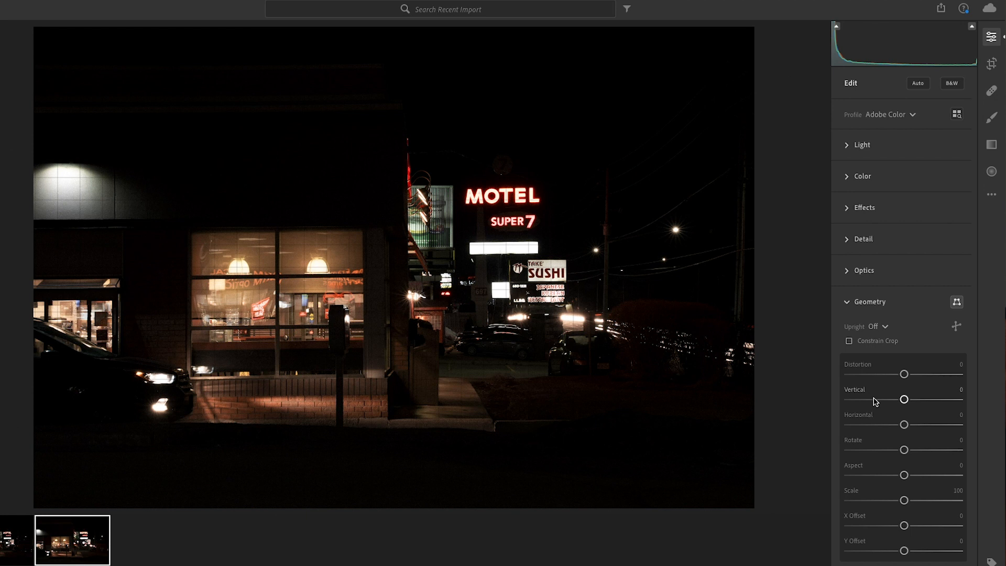
{"action": "left_click_drag", "start_coordinate": [904, 450], "coordinate": [904, 451]}
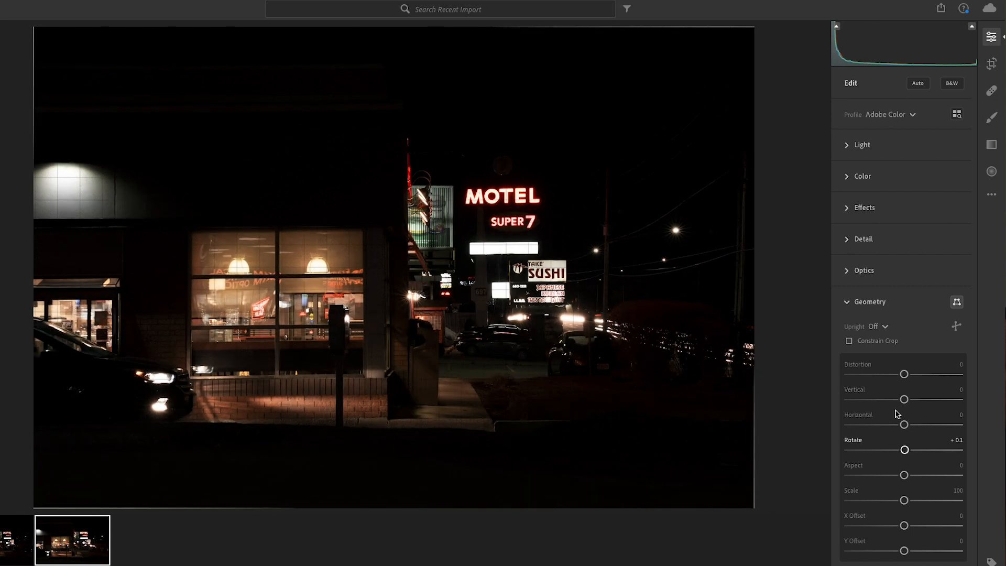
{"action": "left_click", "coordinate": [850, 341]}
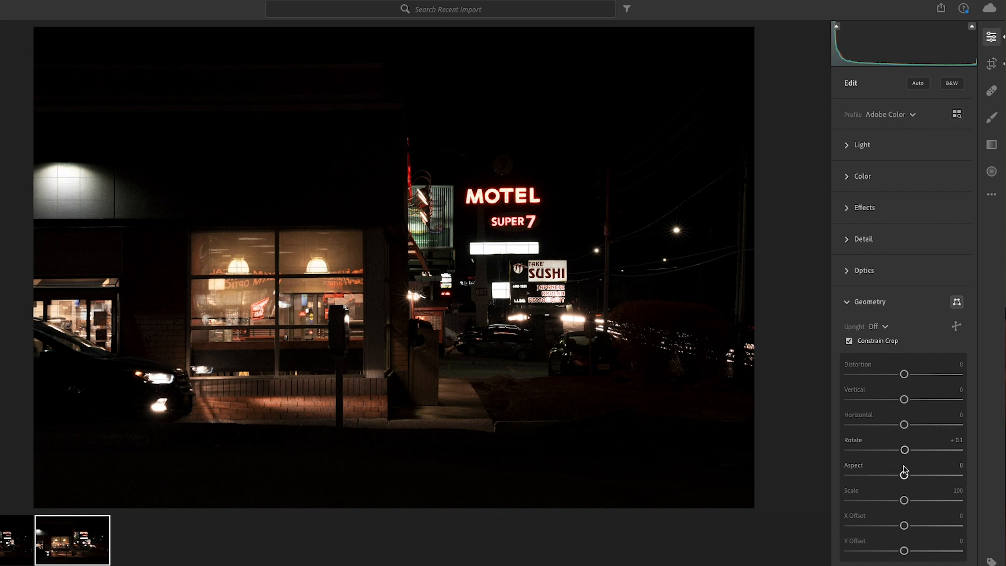
{"action": "left_click", "coordinate": [921, 307]}
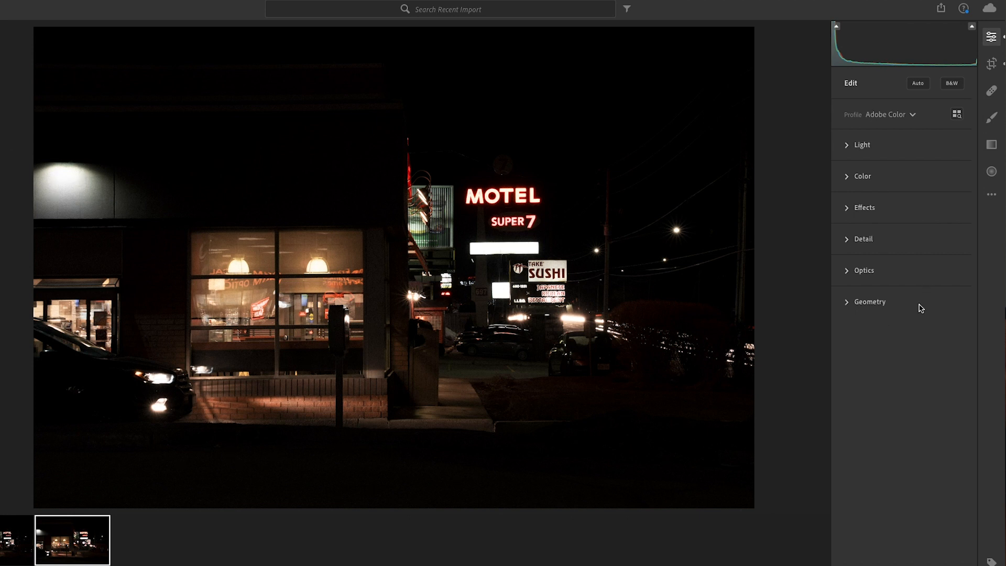
{"action": "key", "text": "backslash"}
{"action": "key", "text": "backslash"}
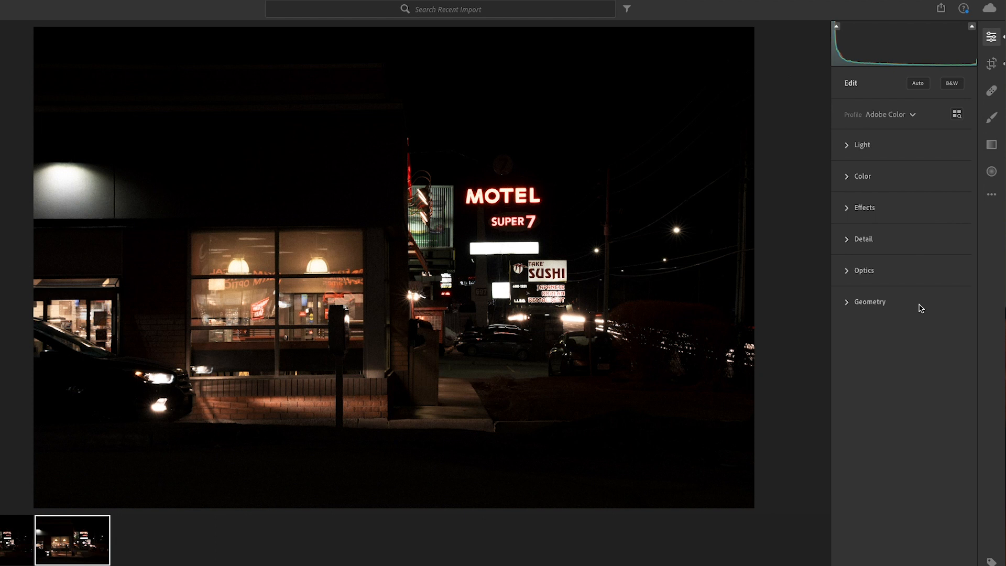
Step: Set up a local adjustment brush with Exposure -0.12, Highlights -11 and Whites -7
{"action": "left_click", "coordinate": [992, 118]}
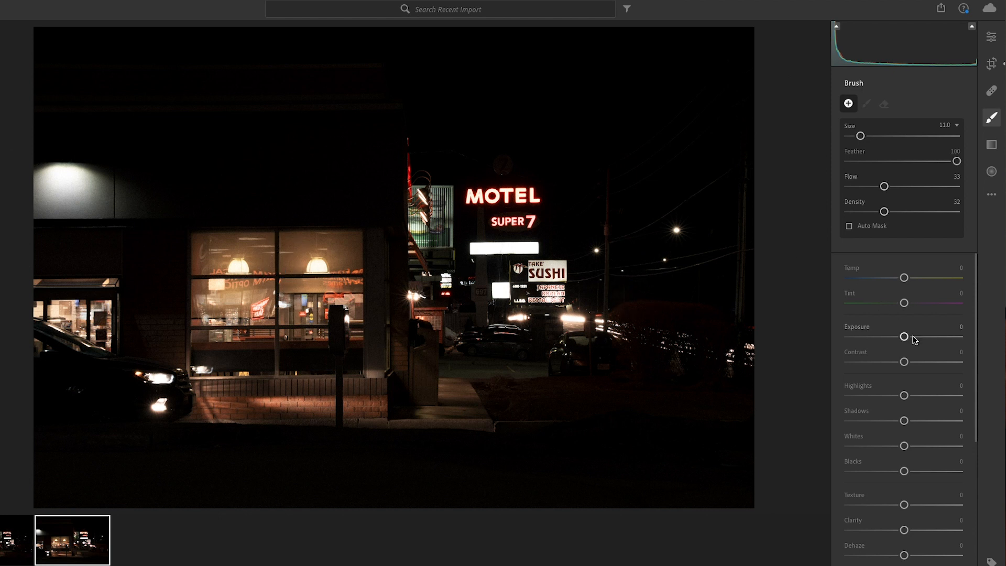
{"action": "left_click_drag", "start_coordinate": [905, 341], "coordinate": [903, 338]}
{"action": "left_click_drag", "start_coordinate": [904, 395], "coordinate": [898, 396]}
{"action": "left_click_drag", "start_coordinate": [904, 446], "coordinate": [901, 446]}
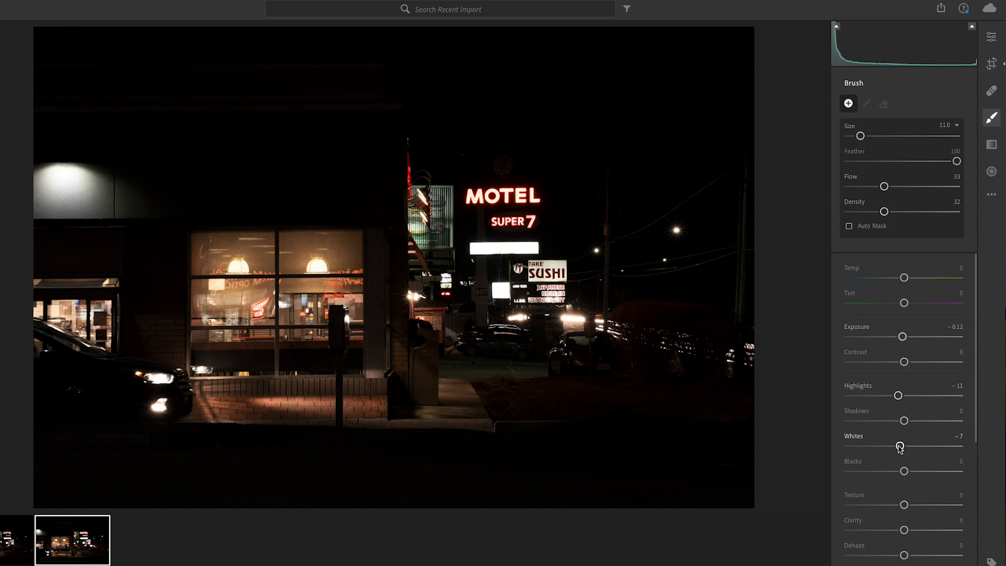
Step: Paint the brush adjustment over the lit restaurant window, set its Highlights to -43 and close the brush
{"action": "mouse_move", "coordinate": [211, 251]}
{"action": "left_mouse_down"}
{"action": "mouse_move", "coordinate": [348, 249]}
{"action": "mouse_move", "coordinate": [215, 257]}
{"action": "mouse_move", "coordinate": [339, 272]}
{"action": "mouse_move", "coordinate": [236, 290]}
{"action": "mouse_move", "coordinate": [308, 301]}
{"action": "mouse_move", "coordinate": [243, 315]}
{"action": "mouse_move", "coordinate": [243, 341]}
{"action": "mouse_move", "coordinate": [341, 354]}
{"action": "mouse_move", "coordinate": [325, 371]}
{"action": "mouse_move", "coordinate": [247, 375]}
{"action": "mouse_move", "coordinate": [337, 381]}
{"action": "mouse_move", "coordinate": [212, 379]}
{"action": "mouse_move", "coordinate": [343, 374]}
{"action": "left_mouse_up"}
{"action": "left_click_drag", "start_coordinate": [363, 336], "coordinate": [364, 275]}
{"action": "scroll", "coordinate": [931, 369], "scroll_direction": "down", "scroll_amount": 1}
{"action": "left_click_drag", "start_coordinate": [879, 398], "coordinate": [880, 397]}
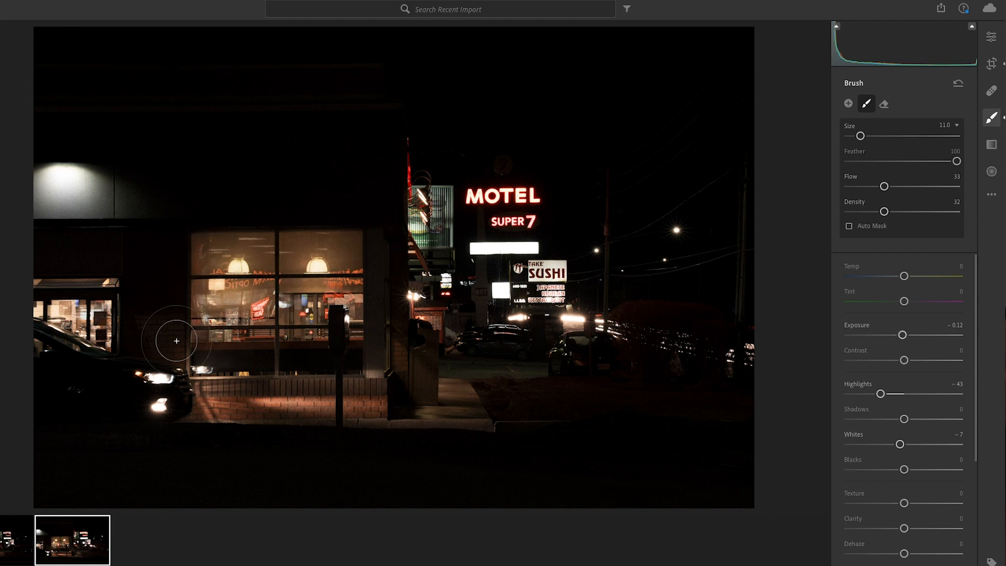
{"action": "left_click", "coordinate": [991, 117]}
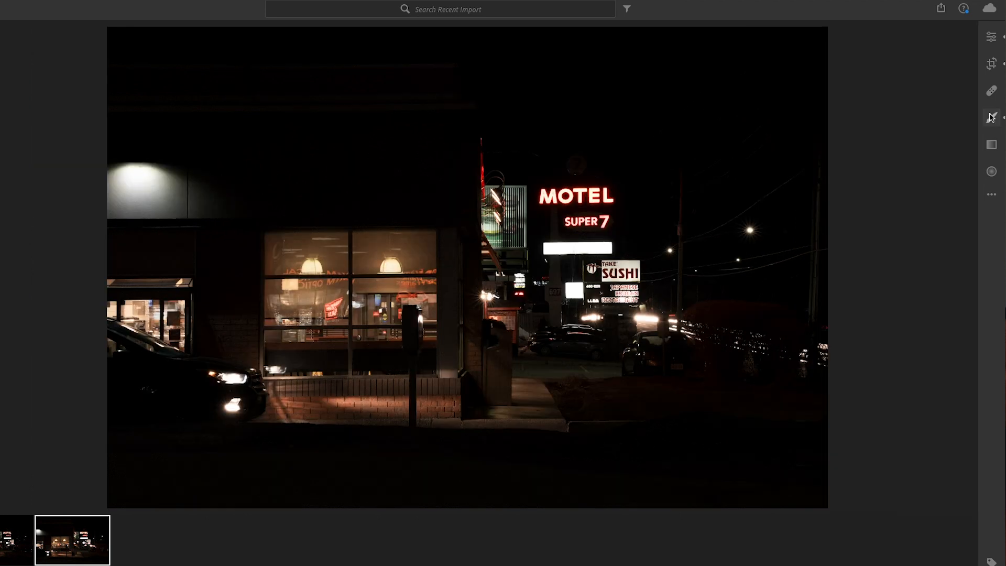
Step: Set up a new adjustment brush with Flow 71, Density 69, Highlights -32, Shadows -8 and Whites -18
{"action": "left_click", "coordinate": [991, 118]}
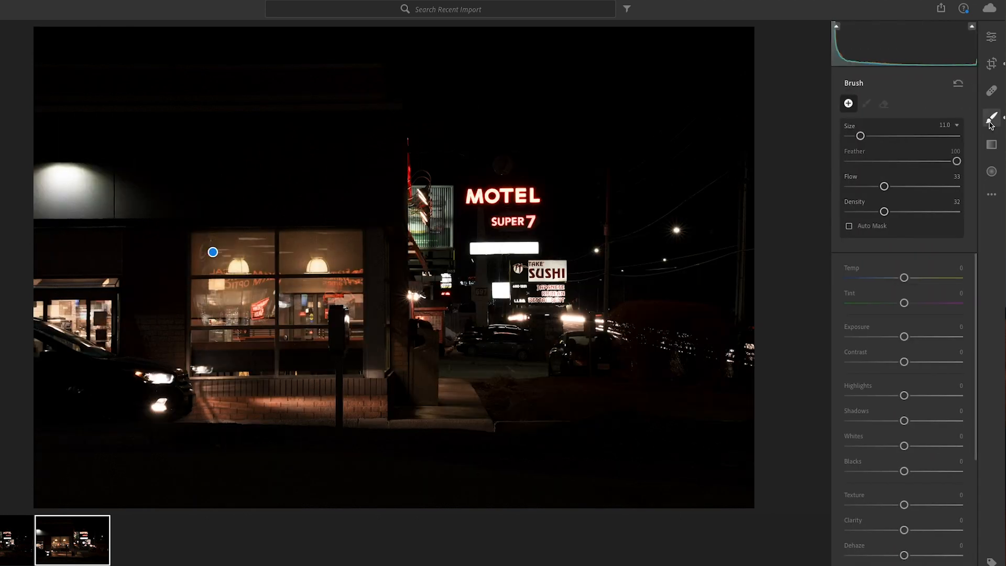
{"action": "left_click_drag", "start_coordinate": [884, 186], "coordinate": [927, 212]}
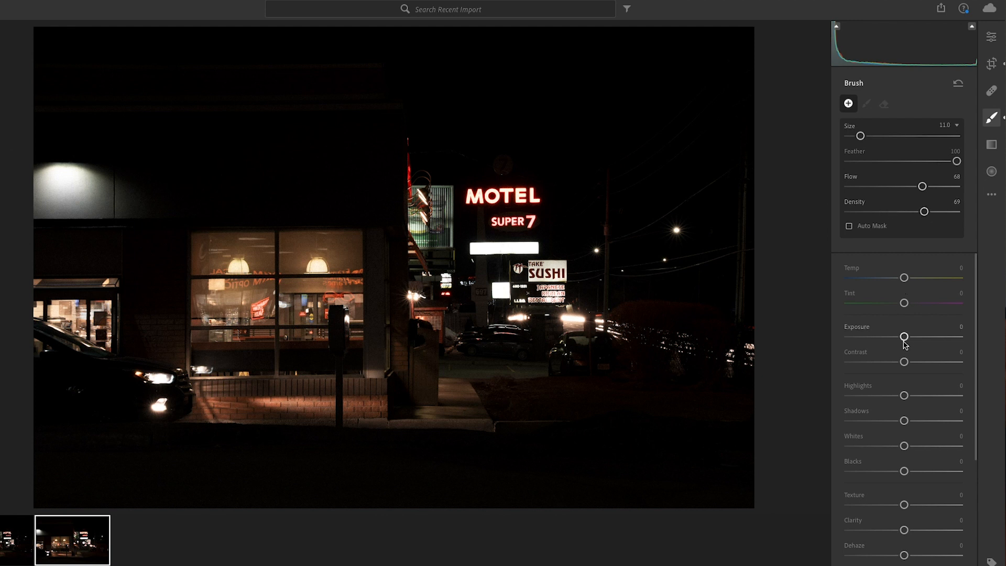
{"action": "left_click_drag", "start_coordinate": [904, 396], "coordinate": [886, 396]}
{"action": "left_click_drag", "start_coordinate": [904, 446], "coordinate": [900, 420]}
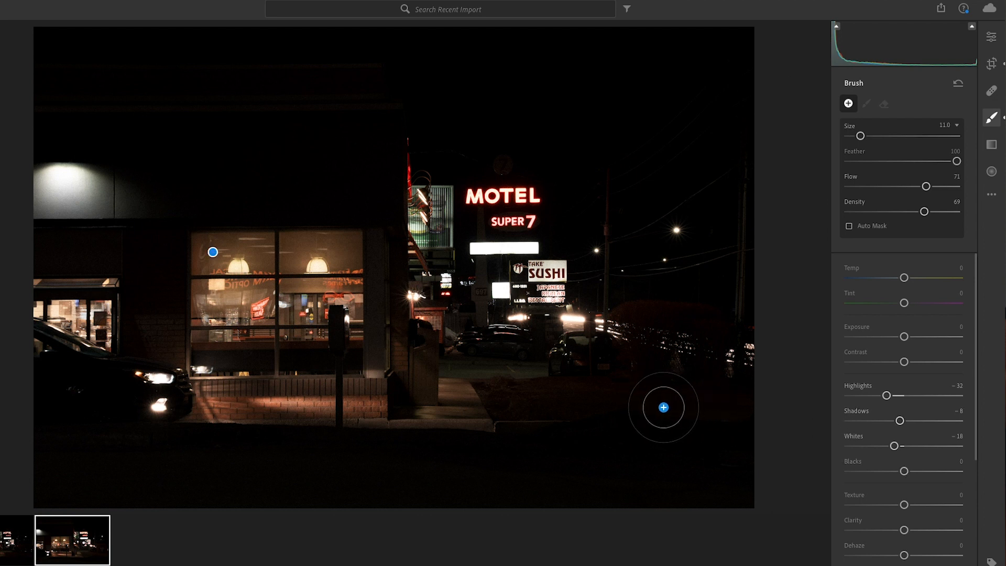
Step: Paint the brush over the sidewalk and ground below the building, set Exposure -0.16, Highlights -44 and Whites -23, and close the brush
{"action": "key", "text": "bracketleft"}
{"action": "mouse_move", "coordinate": [577, 392]}
{"action": "left_mouse_down"}
{"action": "mouse_move", "coordinate": [470, 402]}
{"action": "mouse_move", "coordinate": [450, 415]}
{"action": "mouse_move", "coordinate": [452, 428]}
{"action": "mouse_move", "coordinate": [411, 367]}
{"action": "mouse_move", "coordinate": [407, 263]}
{"action": "mouse_move", "coordinate": [401, 399]}
{"action": "mouse_move", "coordinate": [538, 398]}
{"action": "mouse_move", "coordinate": [514, 380]}
{"action": "mouse_move", "coordinate": [545, 364]}
{"action": "mouse_move", "coordinate": [498, 379]}
{"action": "mouse_move", "coordinate": [441, 341]}
{"action": "mouse_move", "coordinate": [514, 344]}
{"action": "mouse_move", "coordinate": [580, 389]}
{"action": "mouse_move", "coordinate": [603, 341]}
{"action": "mouse_move", "coordinate": [667, 362]}
{"action": "mouse_move", "coordinate": [714, 341]}
{"action": "mouse_move", "coordinate": [751, 417]}
{"action": "mouse_move", "coordinate": [440, 387]}
{"action": "mouse_move", "coordinate": [492, 389]}
{"action": "mouse_move", "coordinate": [395, 400]}
{"action": "left_mouse_up"}
{"action": "key", "text": "bracketright"}
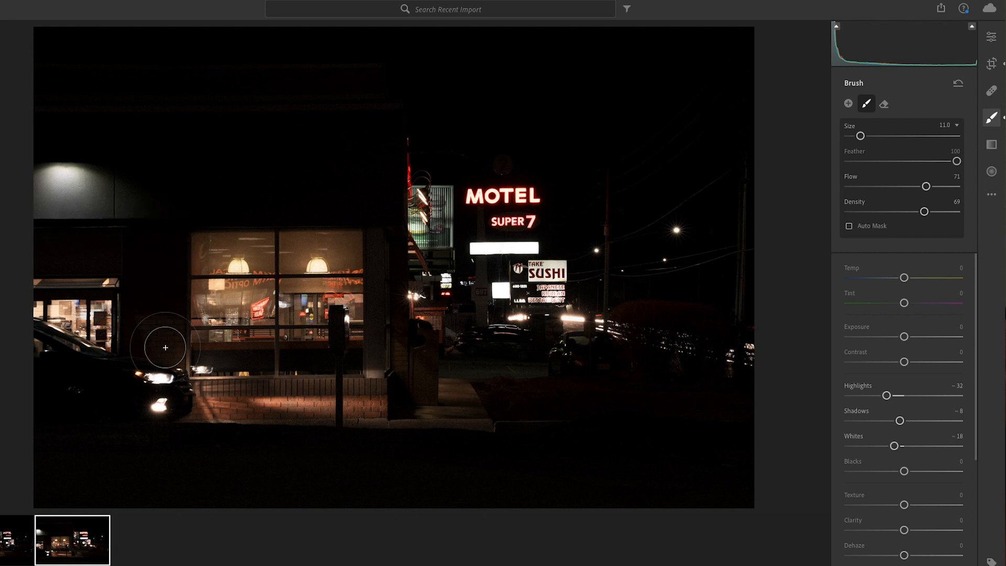
{"action": "mouse_move", "coordinate": [194, 356]}
{"action": "left_mouse_down"}
{"action": "mouse_move", "coordinate": [307, 409]}
{"action": "mouse_move", "coordinate": [267, 409]}
{"action": "mouse_move", "coordinate": [455, 396]}
{"action": "left_mouse_up"}
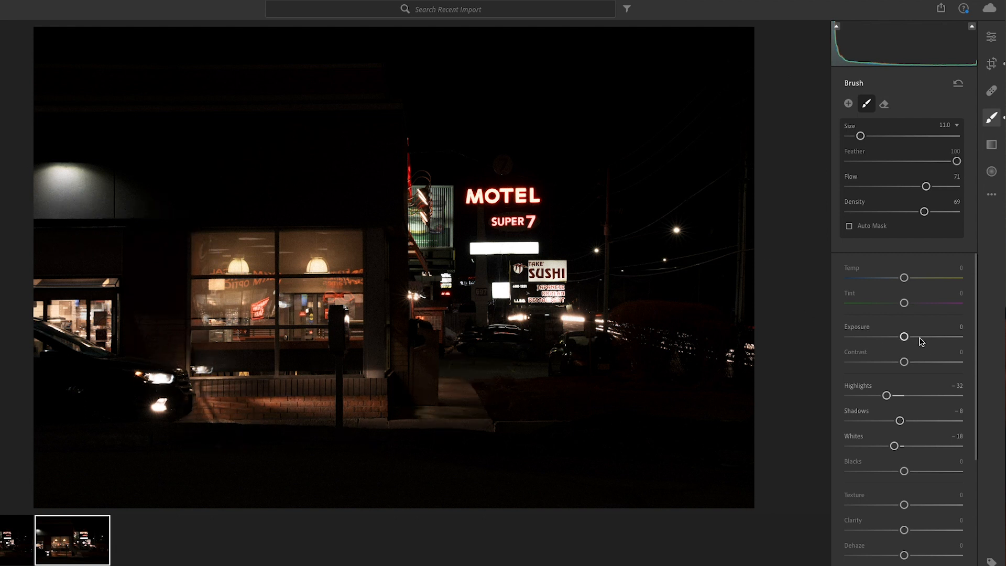
{"action": "left_click_drag", "start_coordinate": [903, 337], "coordinate": [902, 337]}
{"action": "left_click_drag", "start_coordinate": [882, 396], "coordinate": [880, 397]}
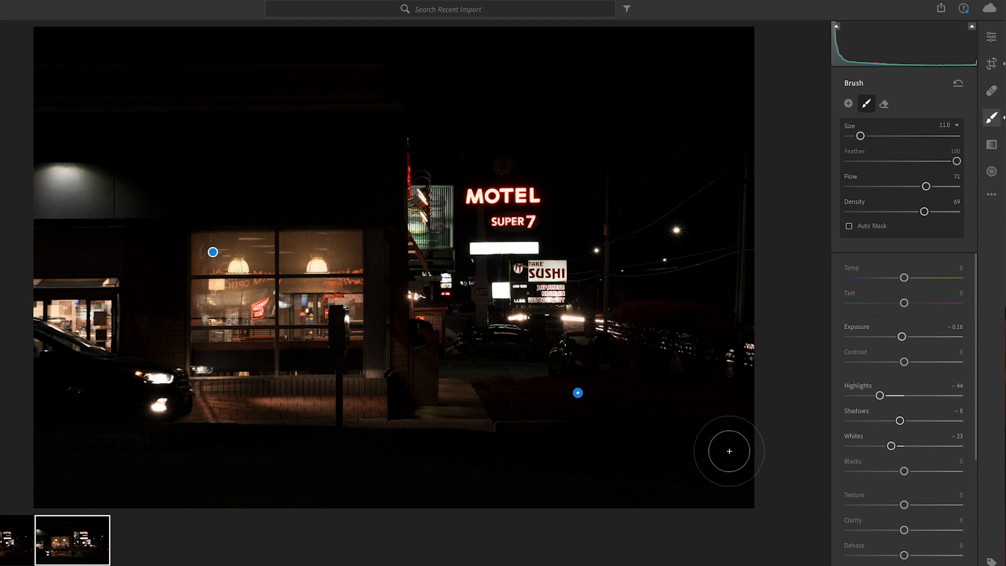
{"action": "left_click", "coordinate": [993, 118]}
Step: Paint a new size 4 brush with Temp +36 and Exposure +0.36 over the car's headlights, raise its Temp slightly and close it
{"action": "left_click", "coordinate": [992, 119]}
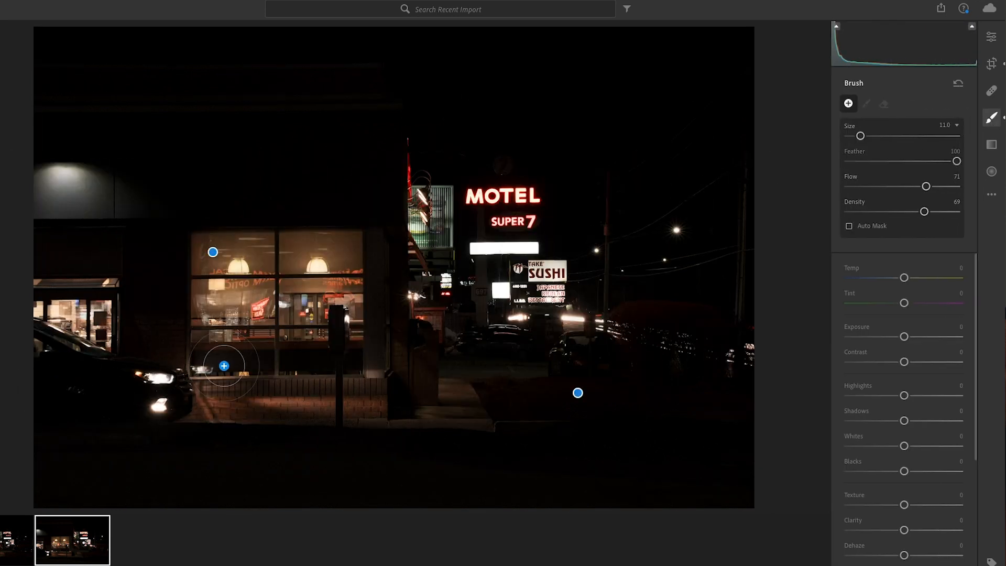
{"action": "left_click_drag", "start_coordinate": [910, 280], "coordinate": [919, 280]}
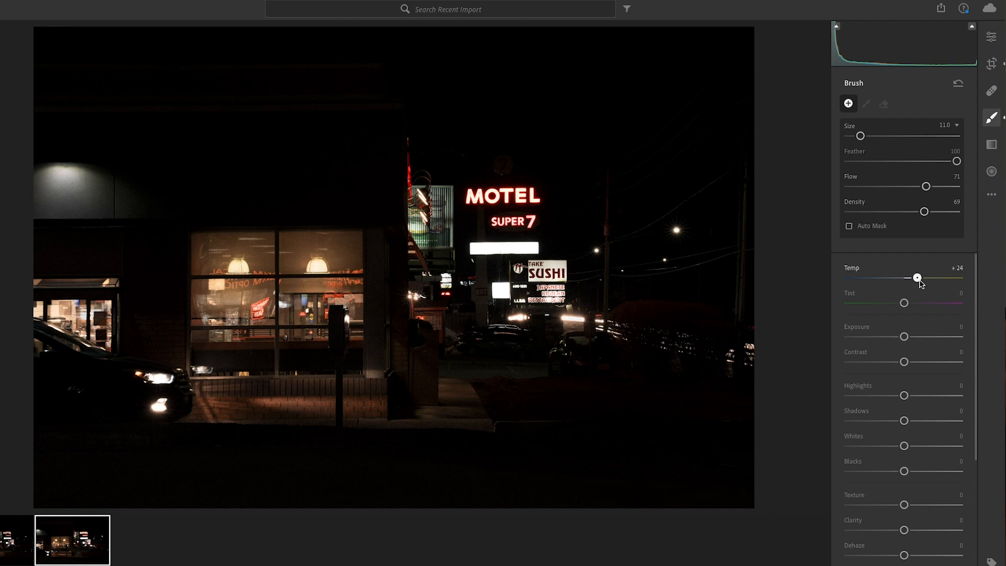
{"action": "left_click_drag", "start_coordinate": [904, 337], "coordinate": [909, 336]}
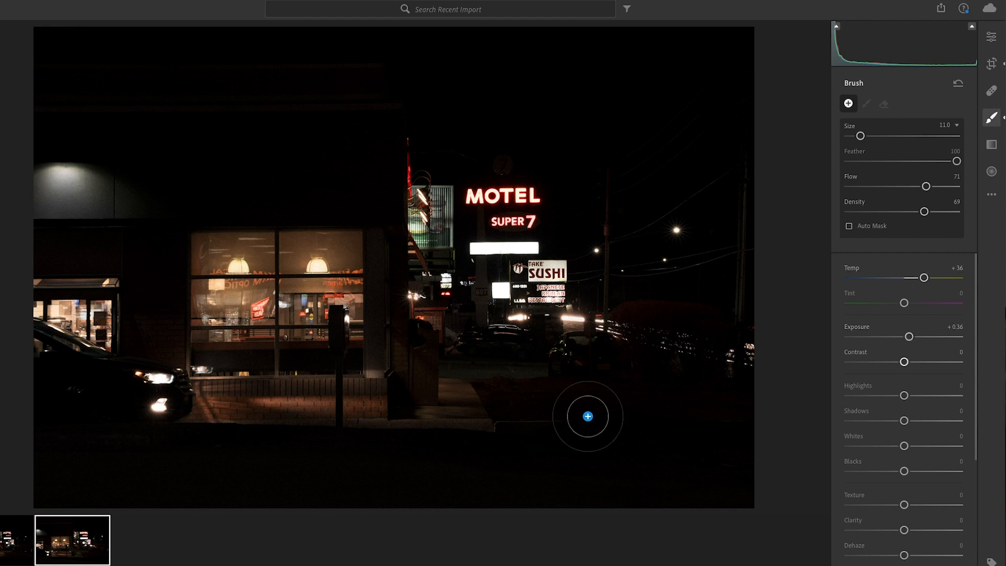
{"action": "scroll", "coordinate": [185, 398], "scroll_direction": "down", "scroll_amount": 5}
{"action": "mouse_move", "coordinate": [160, 408]}
{"action": "left_mouse_down"}
{"action": "mouse_move", "coordinate": [168, 410]}
{"action": "mouse_move", "coordinate": [152, 410]}
{"action": "left_mouse_up"}
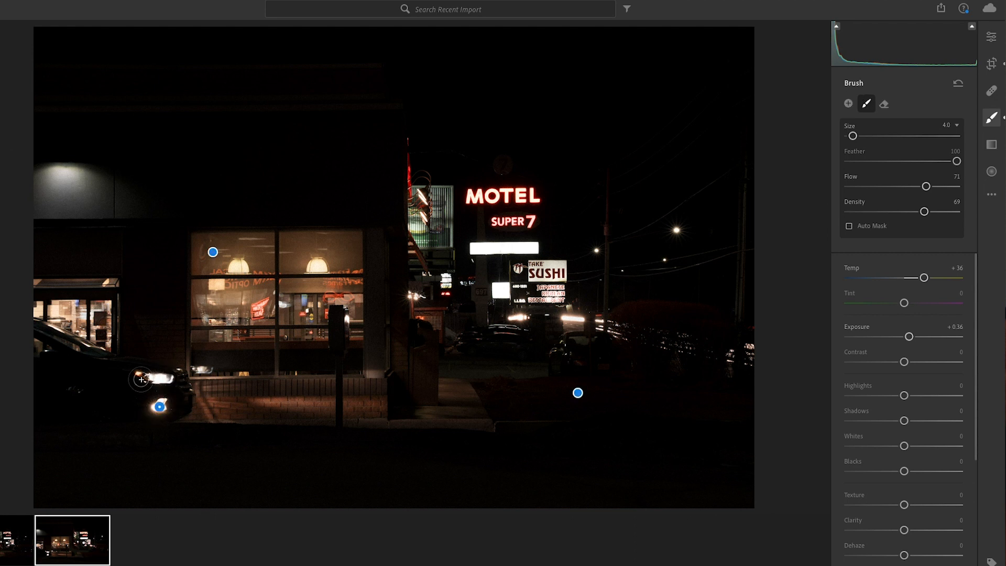
{"action": "left_click_drag", "start_coordinate": [924, 278], "coordinate": [928, 279]}
{"action": "left_click", "coordinate": [992, 118]}
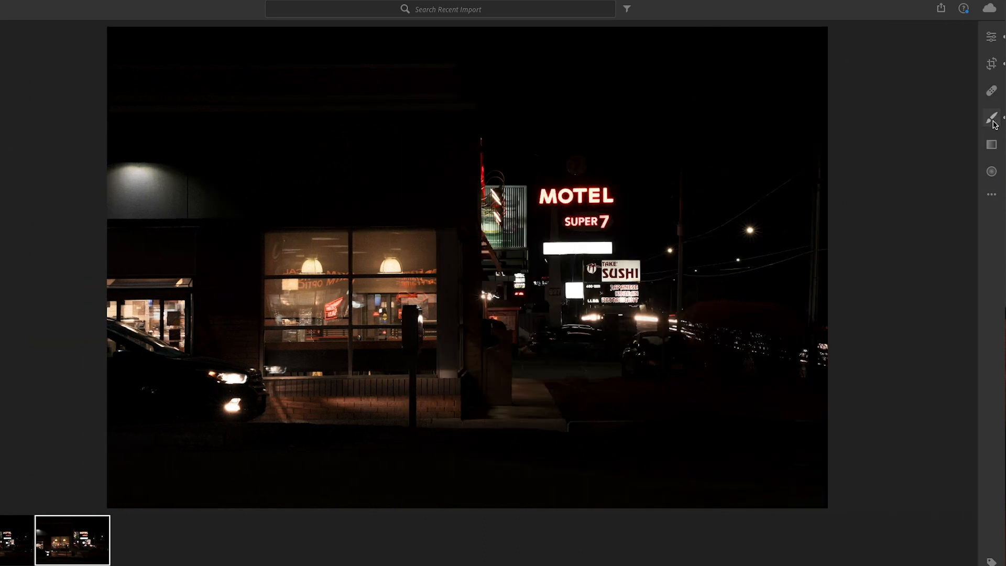
Step: Paint a new brush adjustment with Clarity +30 and Sharpness +25 over the lit motel sign
{"action": "left_click", "coordinate": [993, 122]}
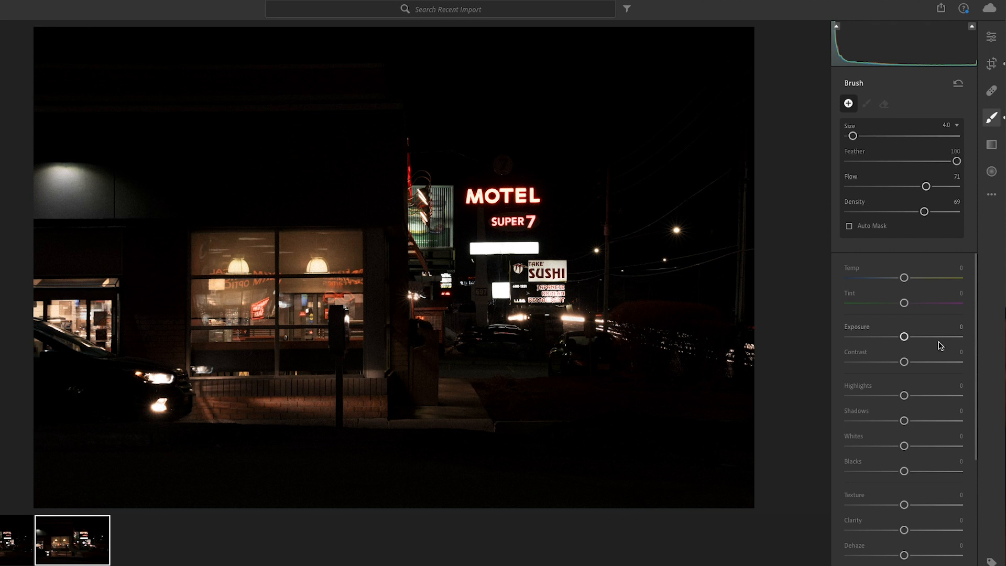
{"action": "scroll", "coordinate": [905, 530], "scroll_direction": "down", "scroll_amount": 2}
{"action": "left_click_drag", "start_coordinate": [905, 467], "coordinate": [917, 467]}
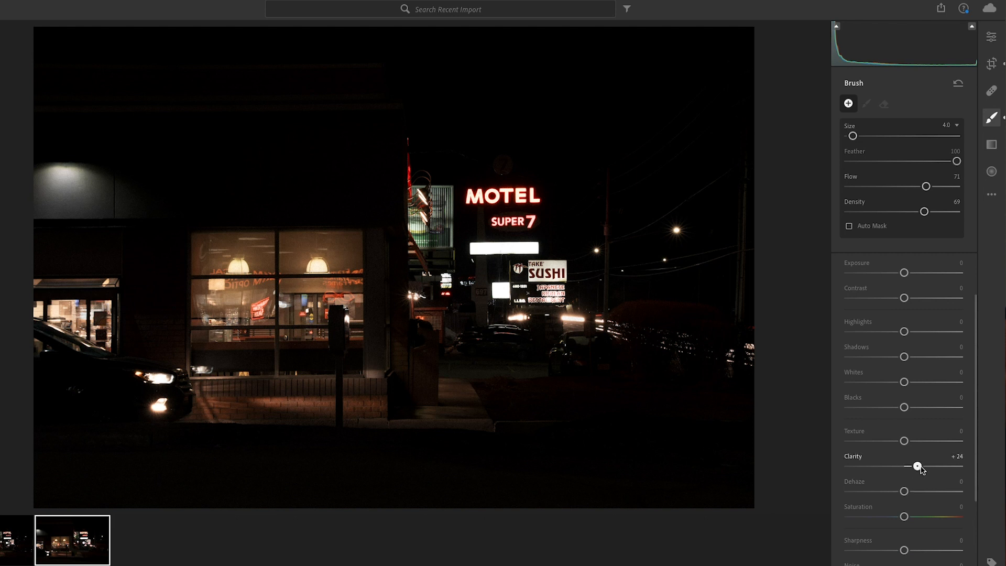
{"action": "left_click_drag", "start_coordinate": [906, 550], "coordinate": [919, 550]}
{"action": "mouse_move", "coordinate": [498, 196]}
{"action": "left_mouse_down"}
{"action": "mouse_move", "coordinate": [529, 196]}
{"action": "mouse_move", "coordinate": [460, 196]}
{"action": "mouse_move", "coordinate": [517, 193]}
{"action": "mouse_move", "coordinate": [504, 220]}
{"action": "mouse_move", "coordinate": [538, 222]}
{"action": "mouse_move", "coordinate": [498, 221]}
{"action": "mouse_move", "coordinate": [549, 236]}
{"action": "left_mouse_up"}
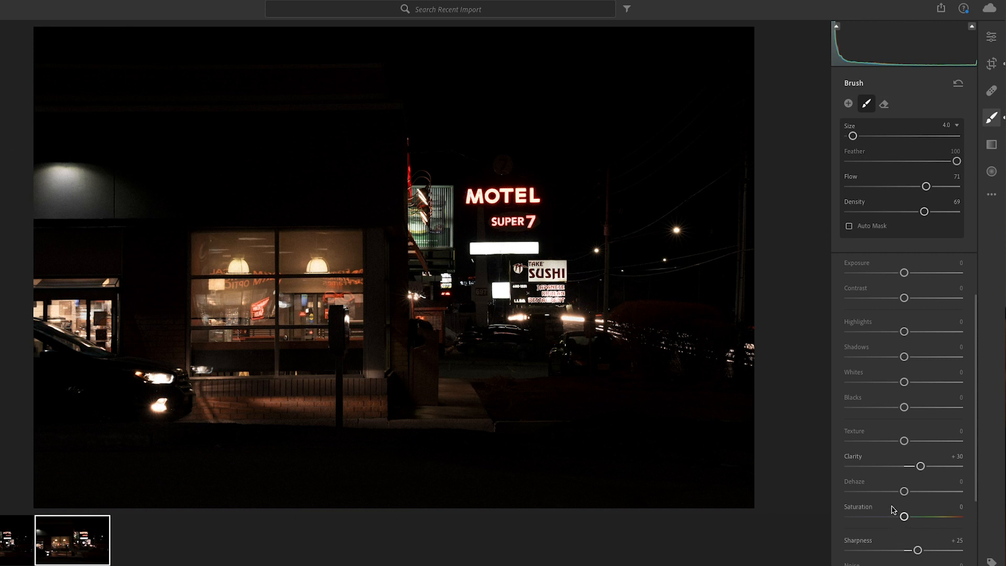
Step: Set up a linear gradient with Exposure -0.60, Highlights -13 and Whites -7
{"action": "left_click", "coordinate": [996, 152]}
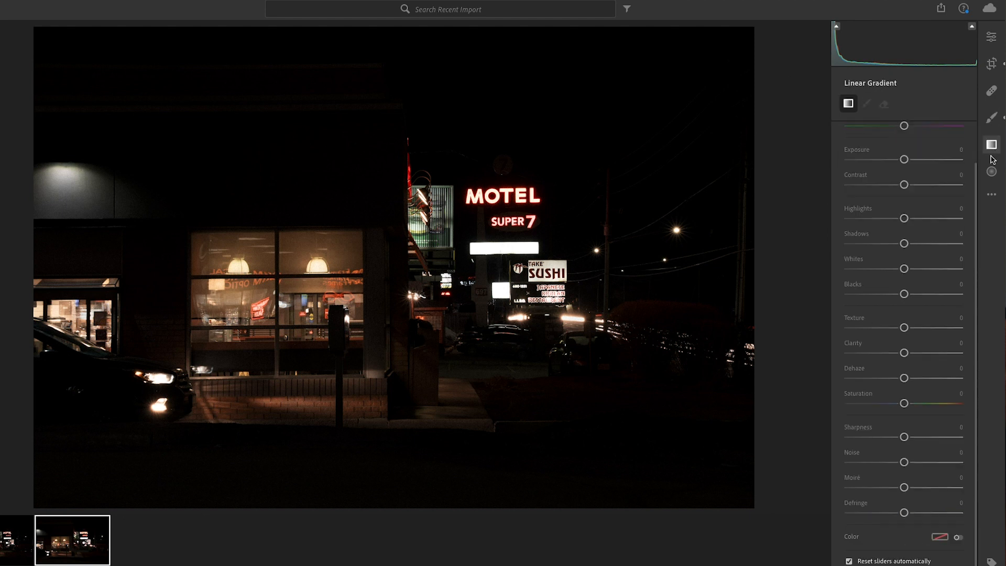
{"action": "scroll", "coordinate": [910, 255], "scroll_direction": "up", "scroll_amount": 2}
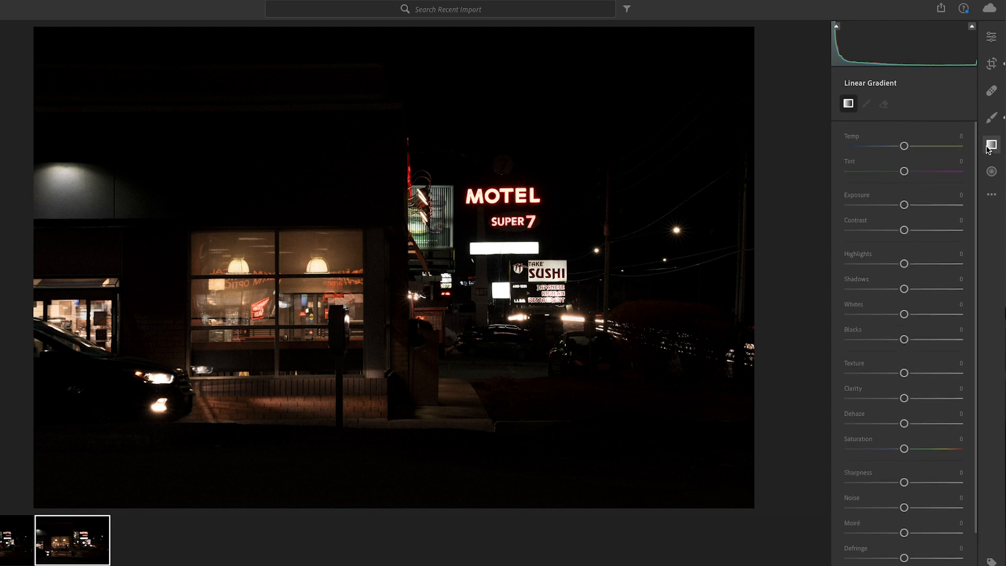
{"action": "left_click_drag", "start_coordinate": [904, 205], "coordinate": [897, 205]}
{"action": "left_click_drag", "start_coordinate": [904, 263], "coordinate": [897, 263]}
{"action": "left_click_drag", "start_coordinate": [904, 317], "coordinate": [900, 316]}
{"action": "left_click_drag", "start_coordinate": [897, 204], "coordinate": [896, 205]}
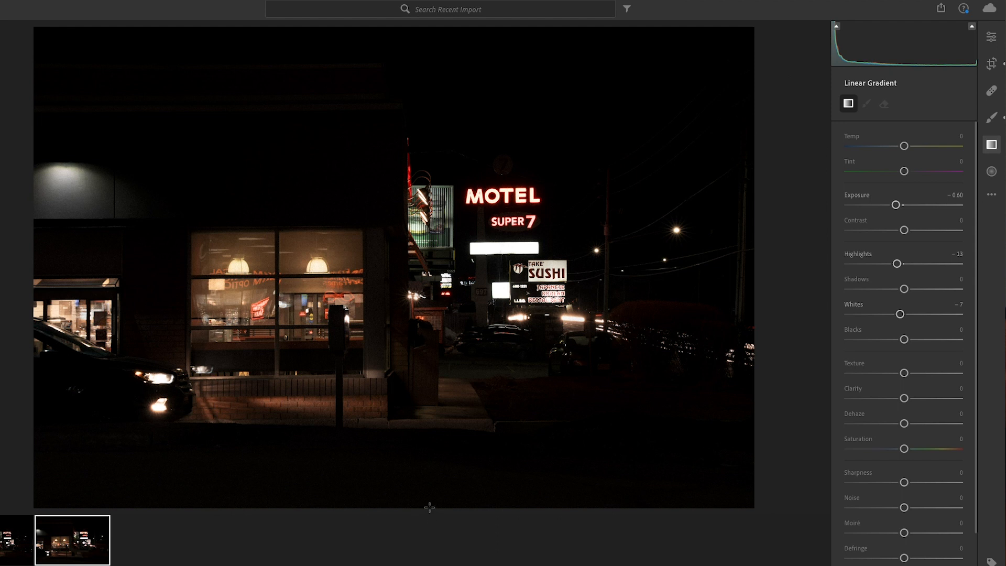
Step: Draw the darkening gradient upward from the photo's bottom edge to the base of the window, then shift it slightly down
{"action": "left_click_drag", "start_coordinate": [428, 504], "coordinate": [429, 384]}
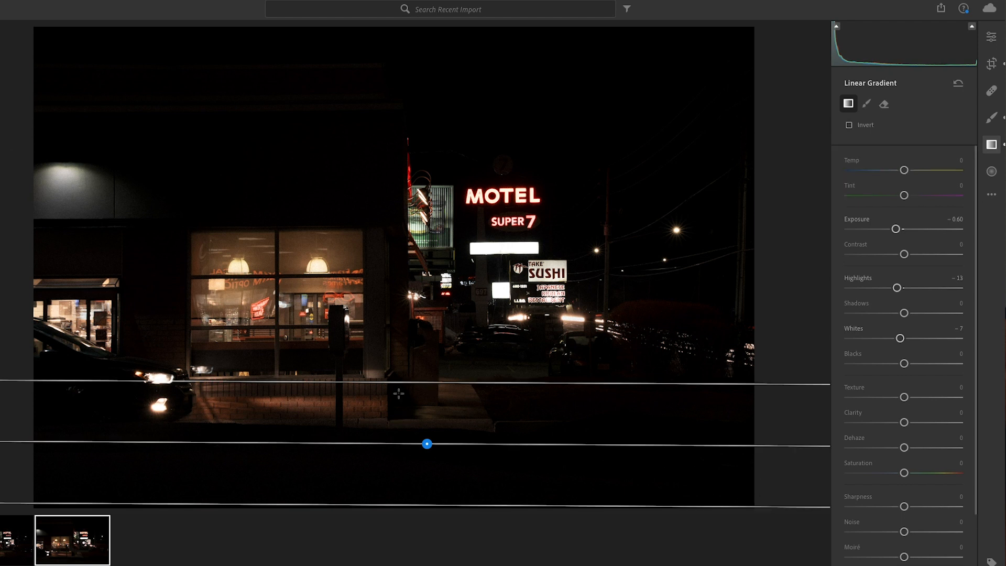
{"action": "left_click_drag", "start_coordinate": [406, 381], "coordinate": [403, 375]}
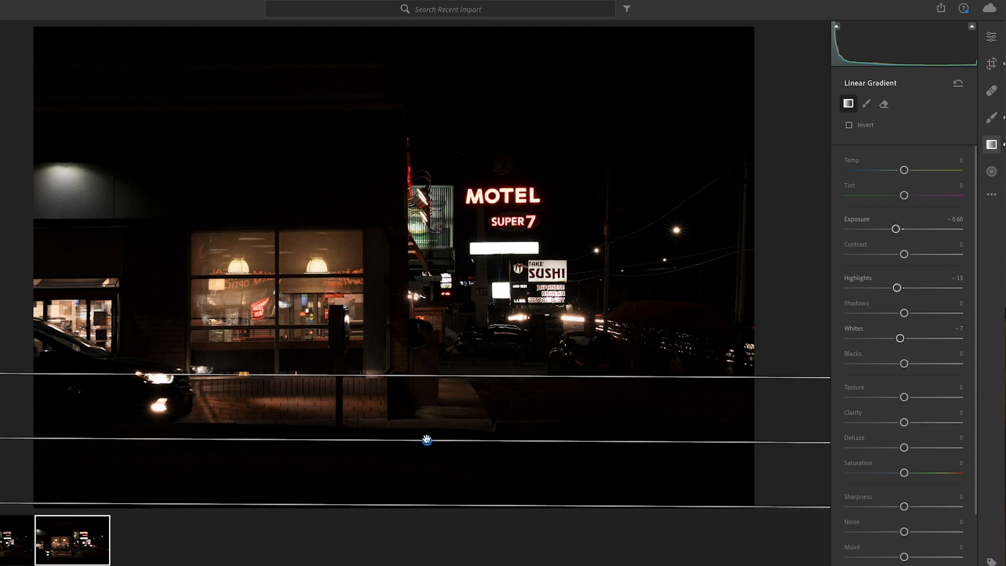
{"action": "mouse_move", "coordinate": [427, 442]}
{"action": "left_click_drag", "start_coordinate": [428, 442], "coordinate": [427, 452]}
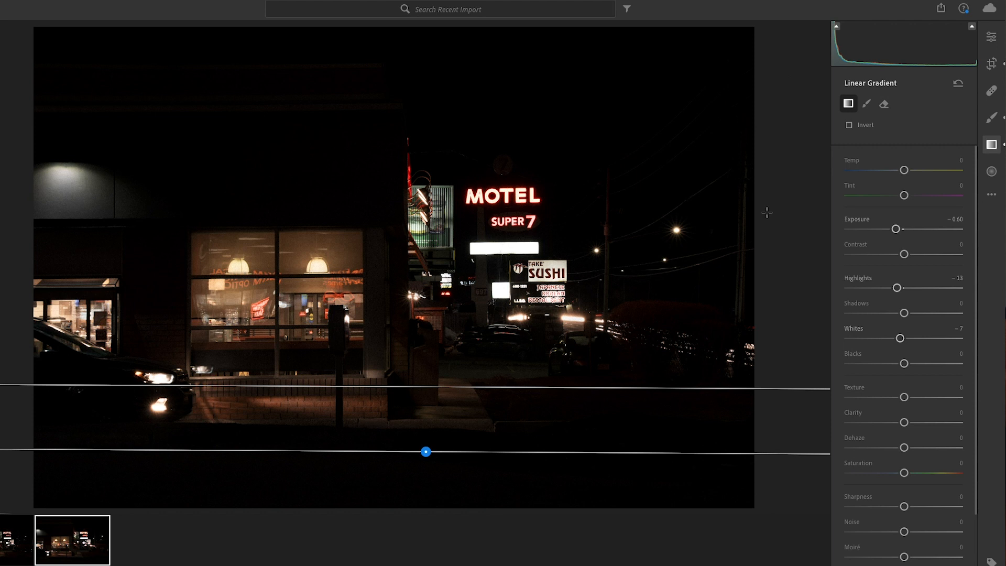
Step: Add the same darkening gradient inward from the photo's top, right and left edges, and compare the result with the original
{"action": "left_click_drag", "start_coordinate": [457, 30], "coordinate": [457, 213]}
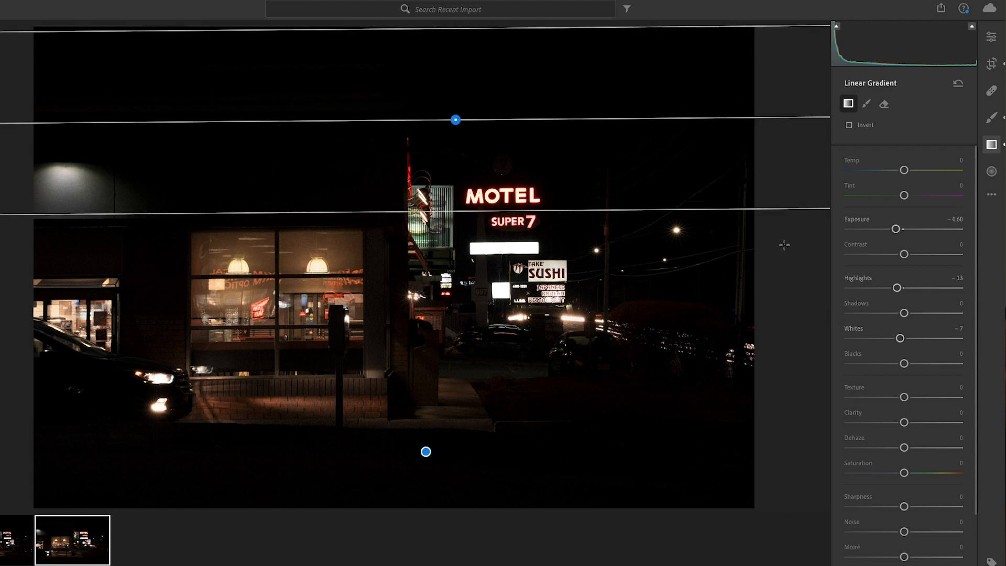
{"action": "left_click_drag", "start_coordinate": [789, 261], "coordinate": [513, 261]}
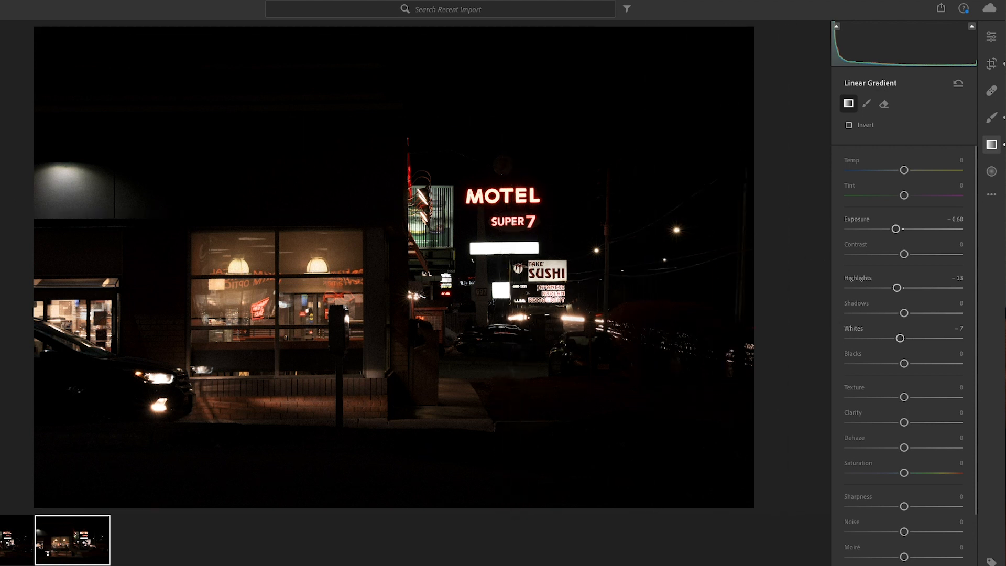
{"action": "left_click_drag", "start_coordinate": [20, 201], "coordinate": [247, 199]}
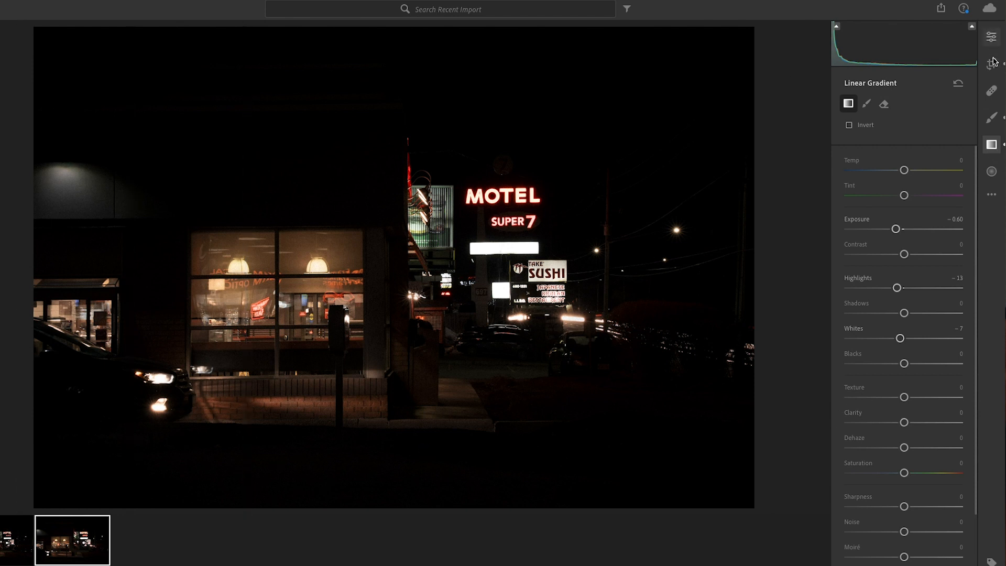
{"action": "left_click", "coordinate": [995, 41]}
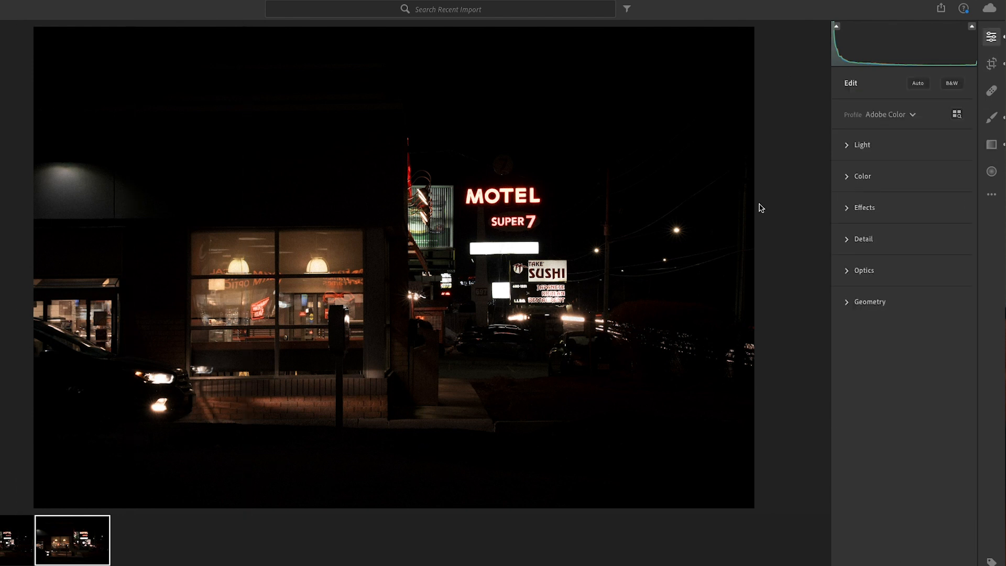
{"action": "key", "text": "backslash"}
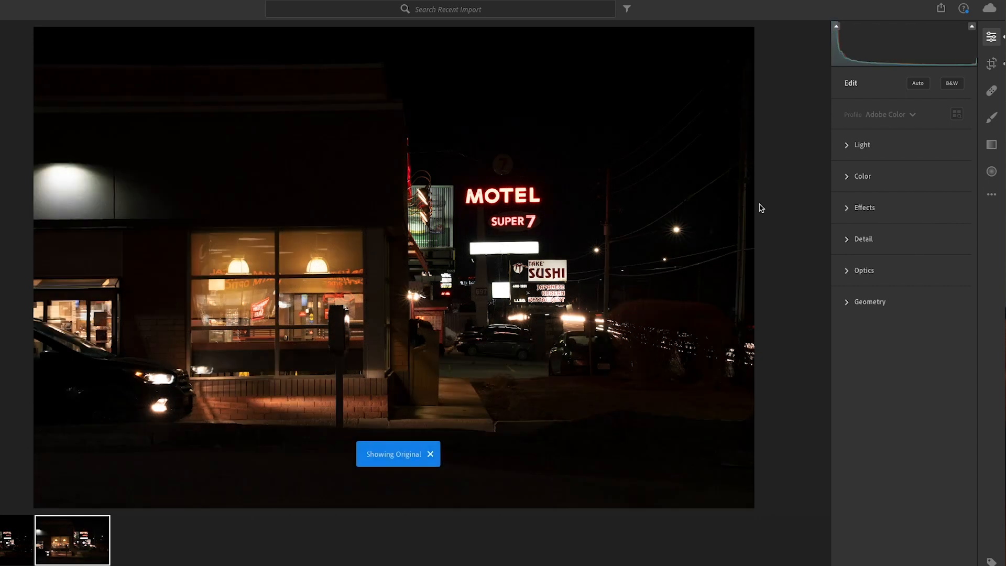
{"action": "key", "text": "backslash"}
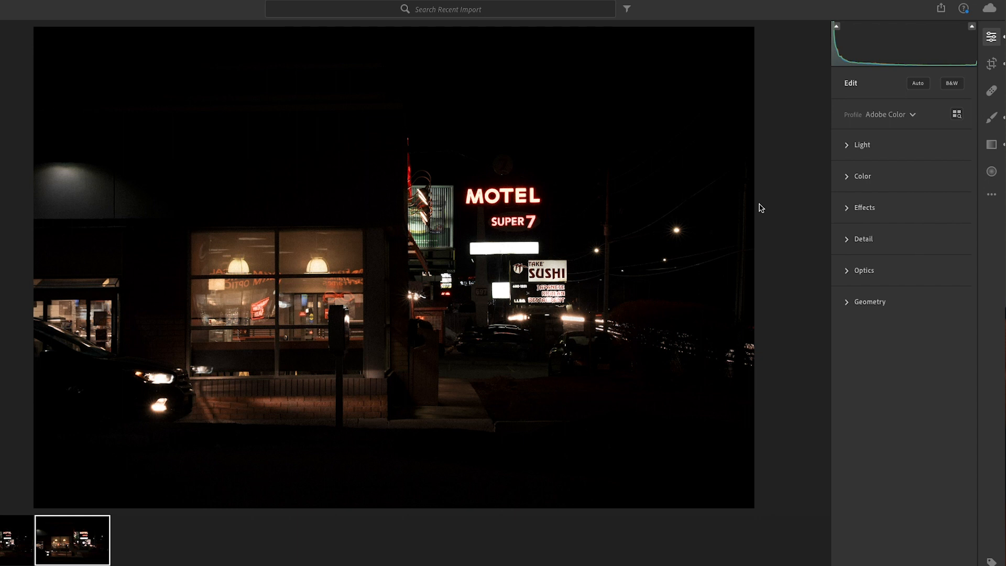
Step: Fine-tune the red hue and the orange saturation and luminance in the Color Mixer, and compare the result with the original
{"action": "left_click", "coordinate": [846, 177]}
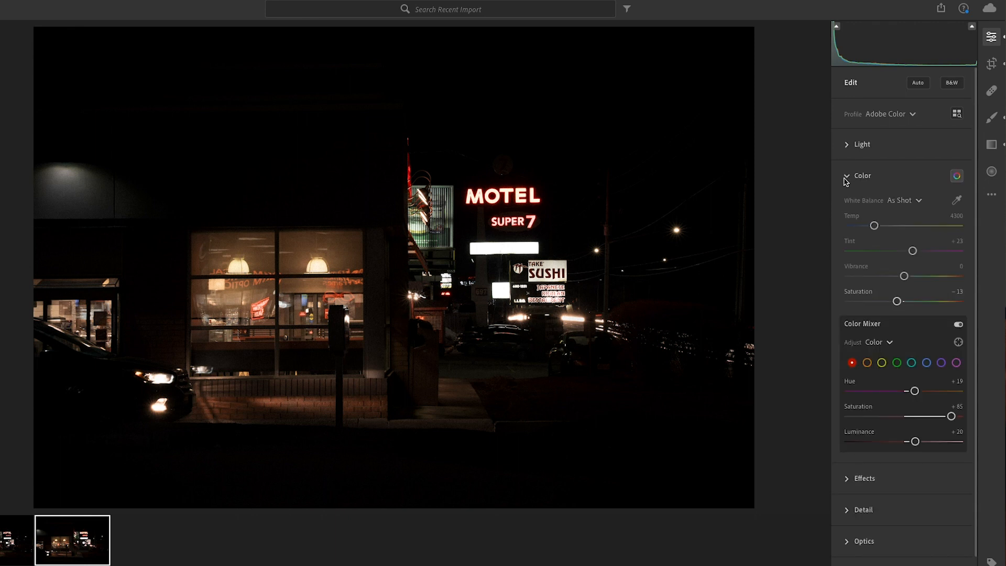
{"action": "left_click", "coordinate": [867, 363]}
{"action": "left_click_drag", "start_coordinate": [894, 416], "coordinate": [910, 417]}
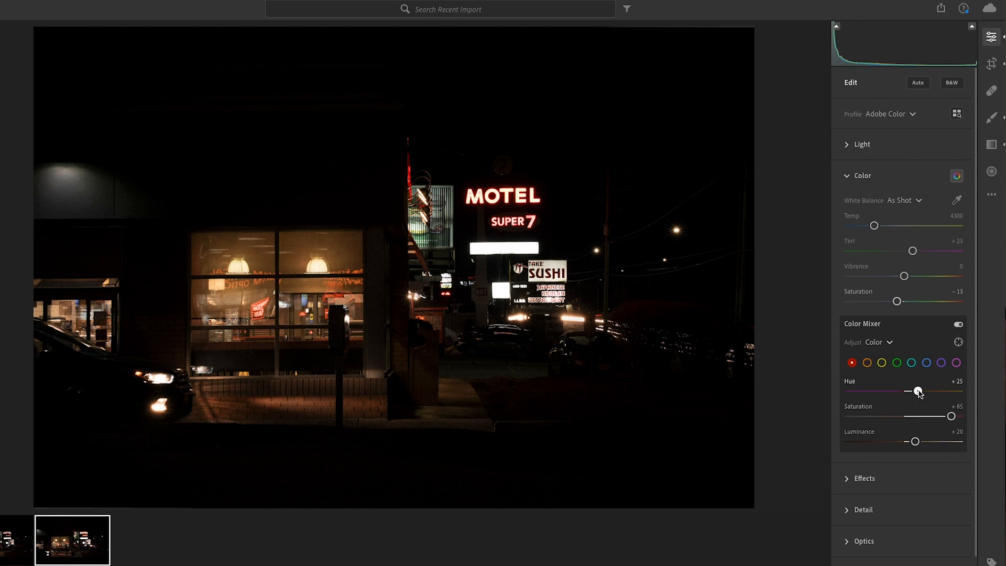
{"action": "left_click", "coordinate": [867, 362]}
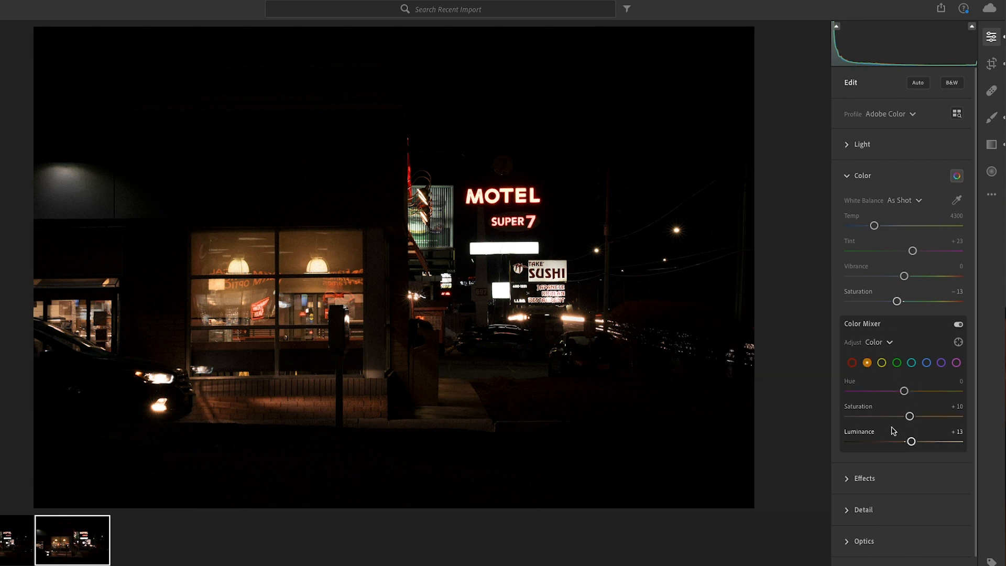
{"action": "left_click_drag", "start_coordinate": [911, 441], "coordinate": [907, 414]}
{"action": "left_click_drag", "start_coordinate": [910, 416], "coordinate": [912, 417]}
{"action": "key", "text": "backslash"}
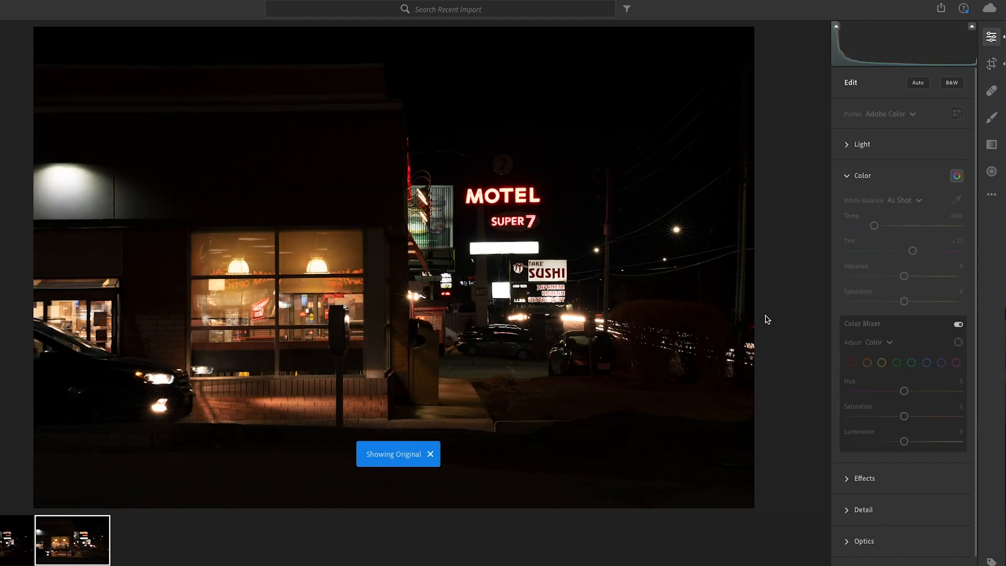
{"action": "key", "text": "backslash"}
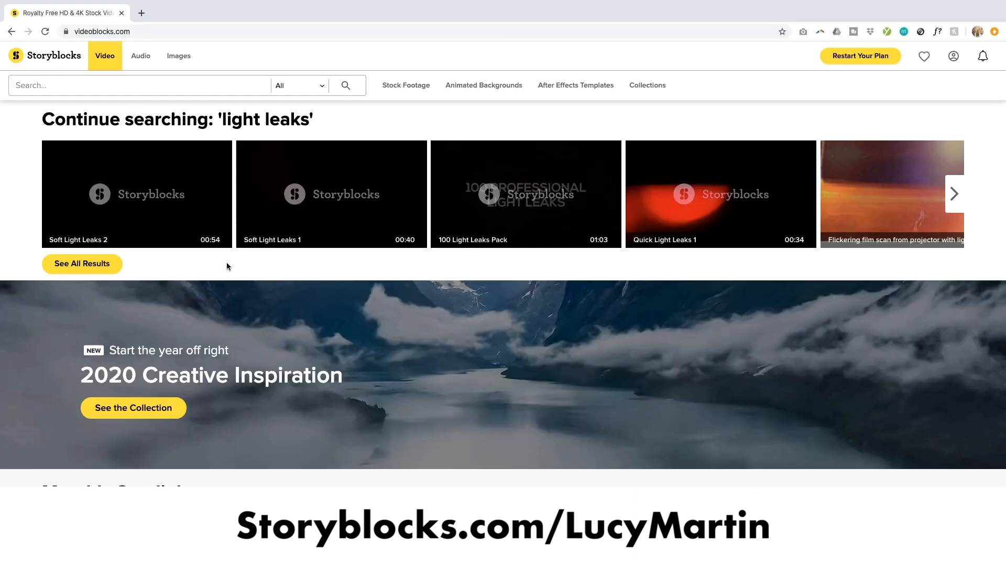
Step: Switch to the Storyblocks website and browse its featured video collections and After Effects intro templates
{"action": "scroll", "coordinate": [227, 262], "scroll_direction": "down", "scroll_amount": 3}
{"action": "scroll", "coordinate": [276, 278], "scroll_direction": "down", "scroll_amount": 5}
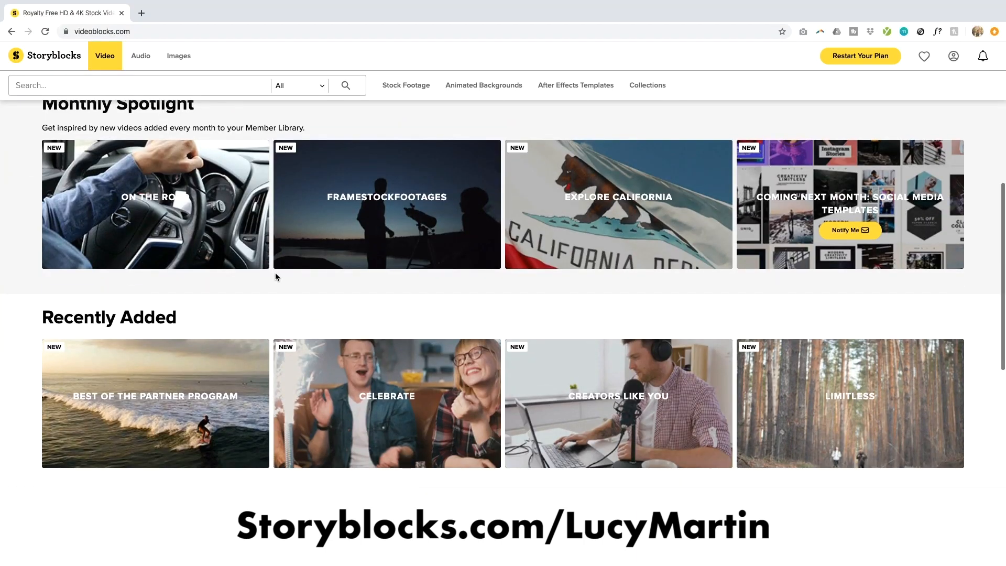
{"action": "scroll", "coordinate": [276, 278], "scroll_direction": "down", "scroll_amount": 5}
{"action": "scroll", "coordinate": [276, 278], "scroll_direction": "down", "scroll_amount": 3}
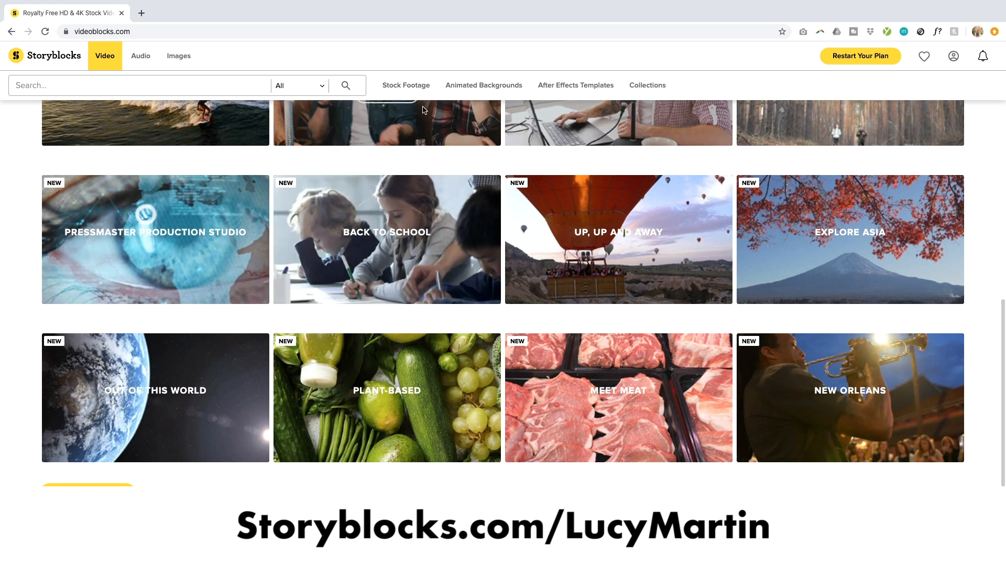
{"action": "mouse_move", "coordinate": [427, 90]}
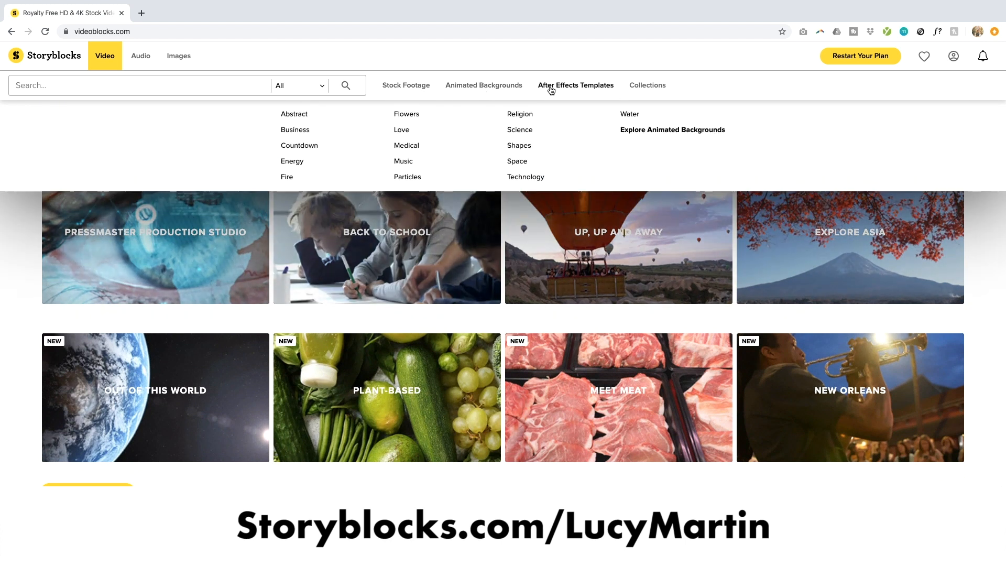
{"action": "mouse_move", "coordinate": [557, 90]}
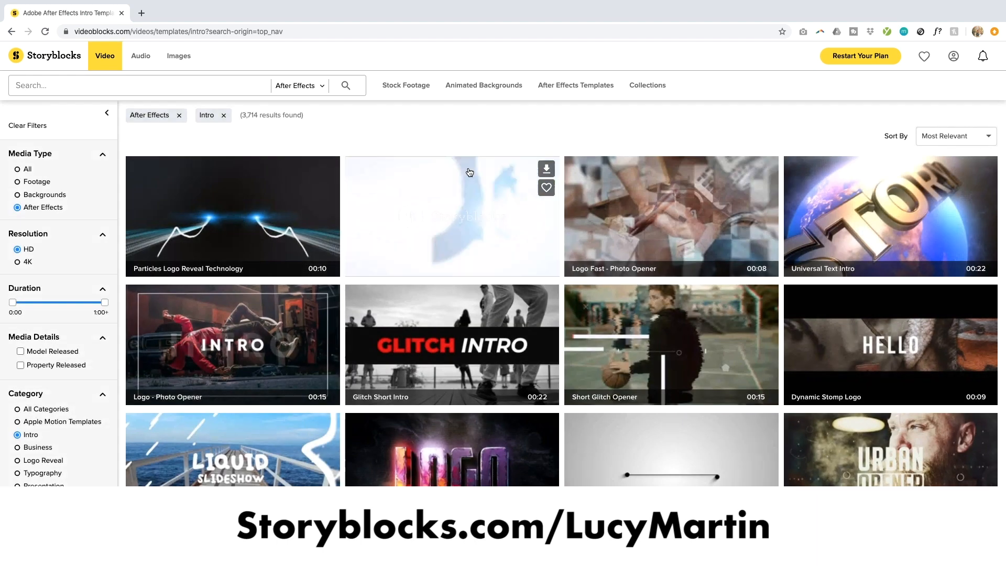
{"action": "scroll", "coordinate": [470, 173], "scroll_direction": "down", "scroll_amount": 4}
{"action": "scroll", "coordinate": [537, 193], "scroll_direction": "down", "scroll_amount": 2}
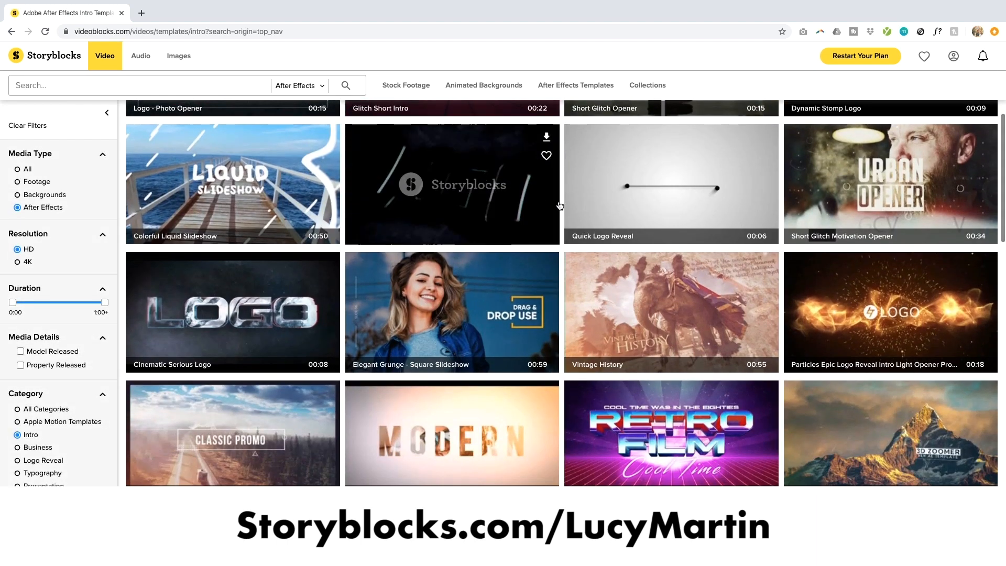